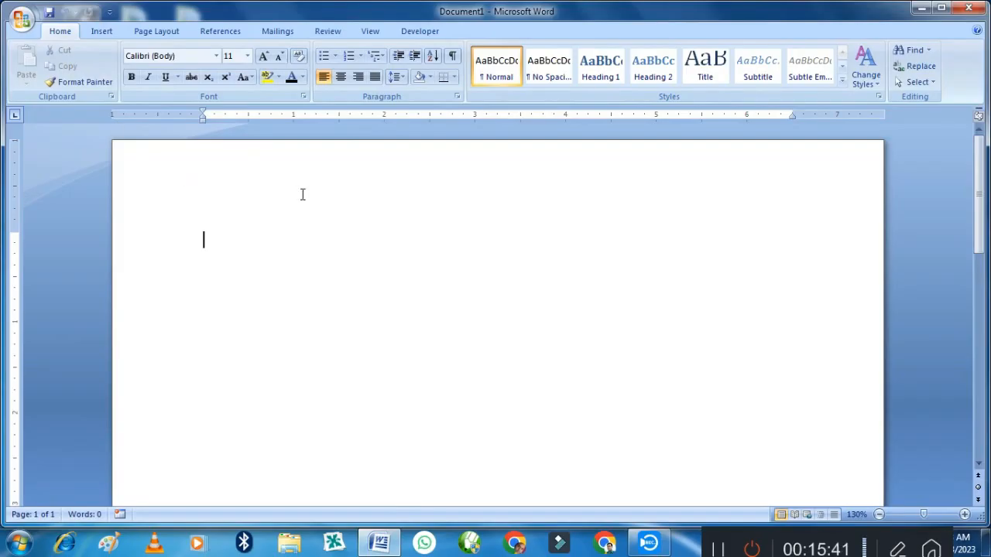
Insert a table with five columns and two rows in the blank document
left_click(97, 31)
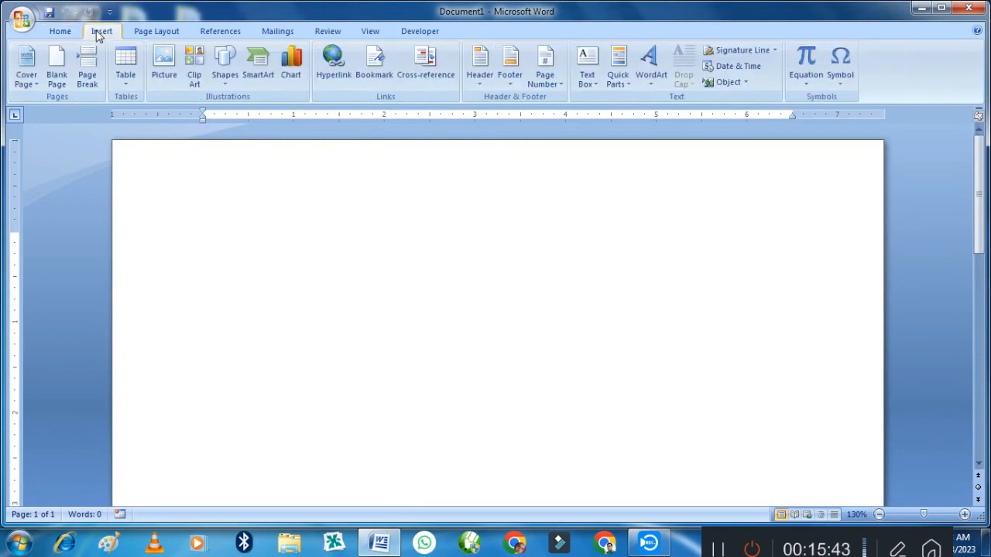
left_click(130, 83)
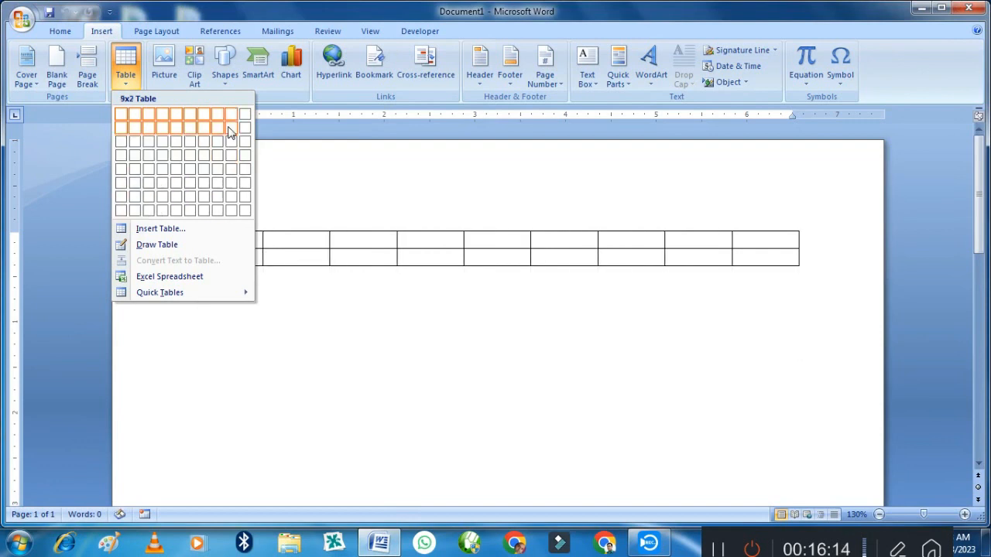
left_click(177, 135)
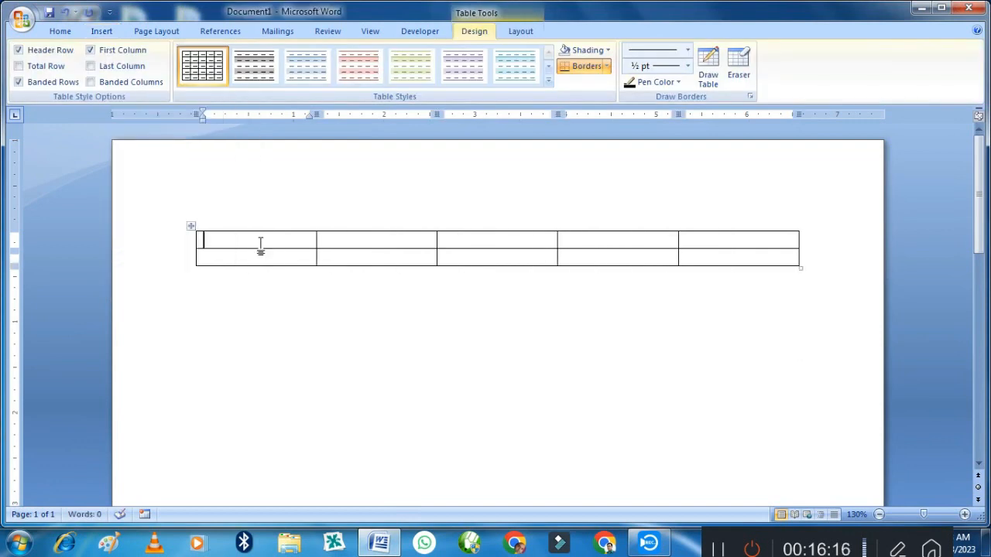
Fill the first three cells of the table's top row with a person's first name, "date" and "50"
type("Sameer")
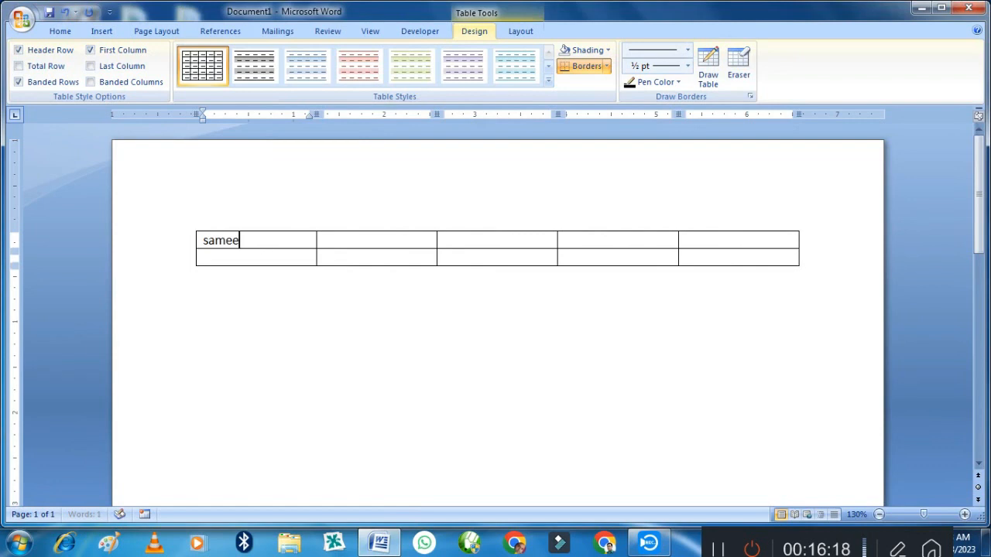
key("Tab")
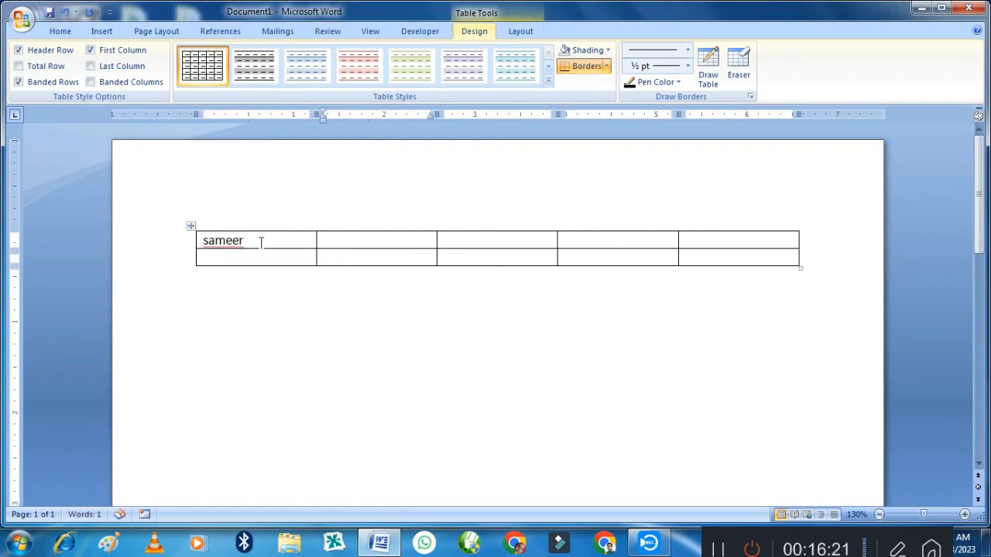
type("date")
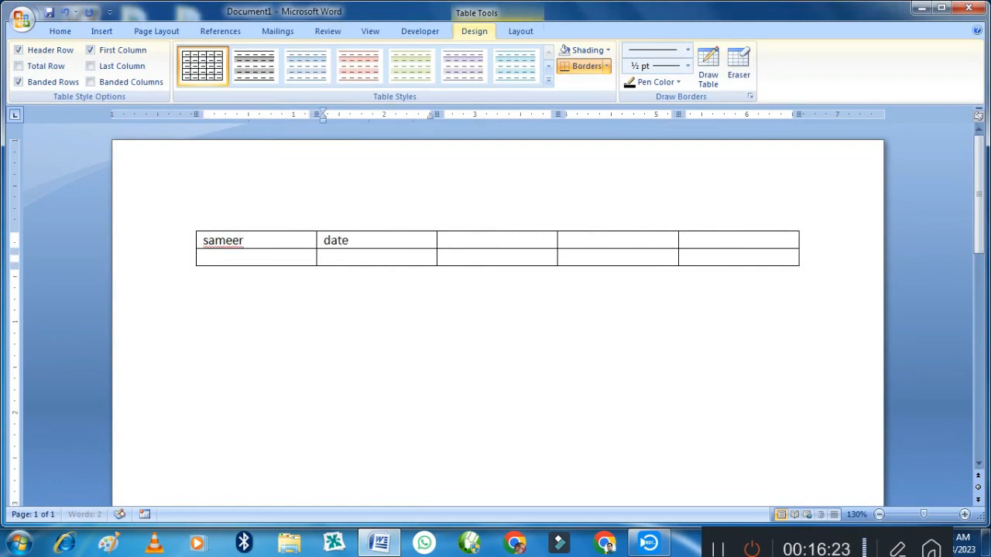
key("Tab")
type("50")
key("Tab")
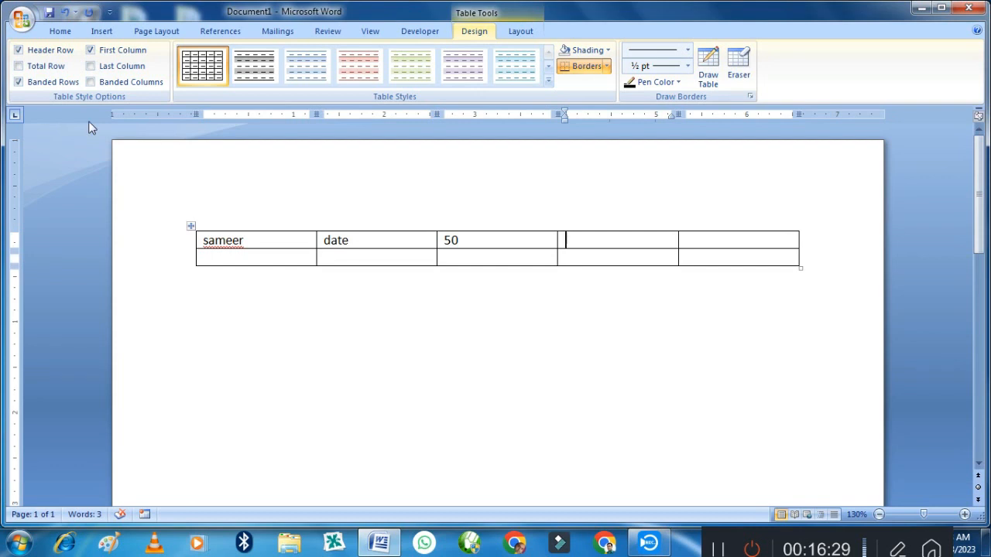
Select the whole five-column table and cut it from the document
left_click(192, 225)
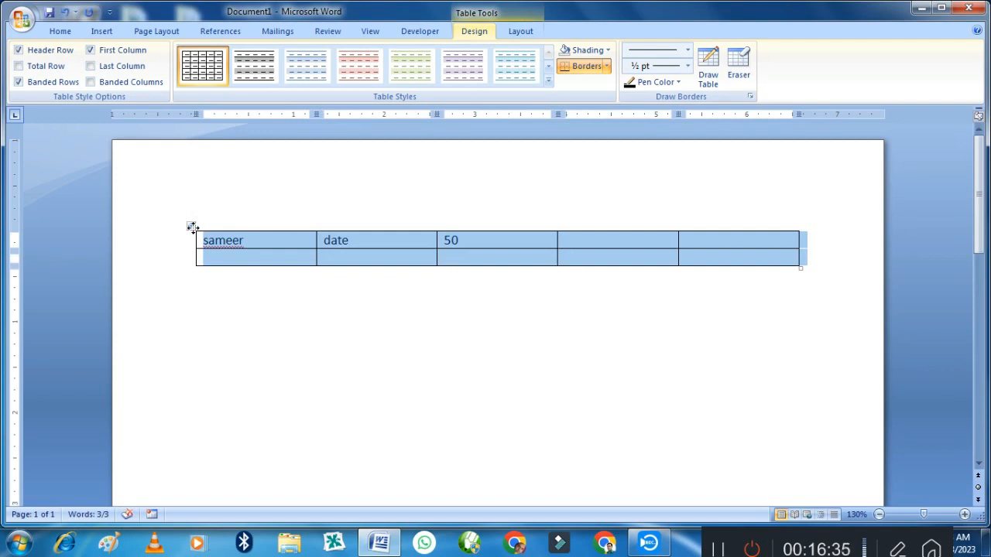
key("ctrl+x")
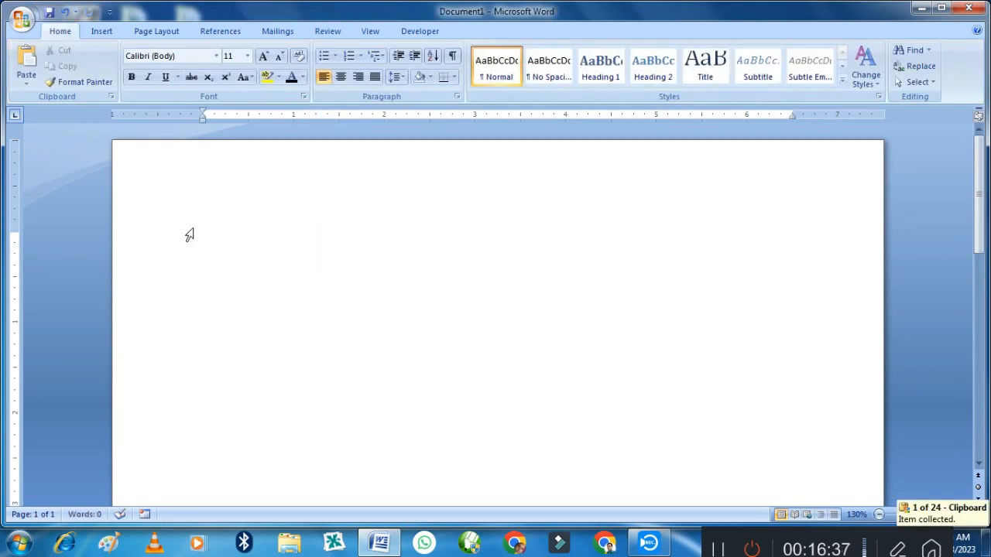
left_click(96, 33)
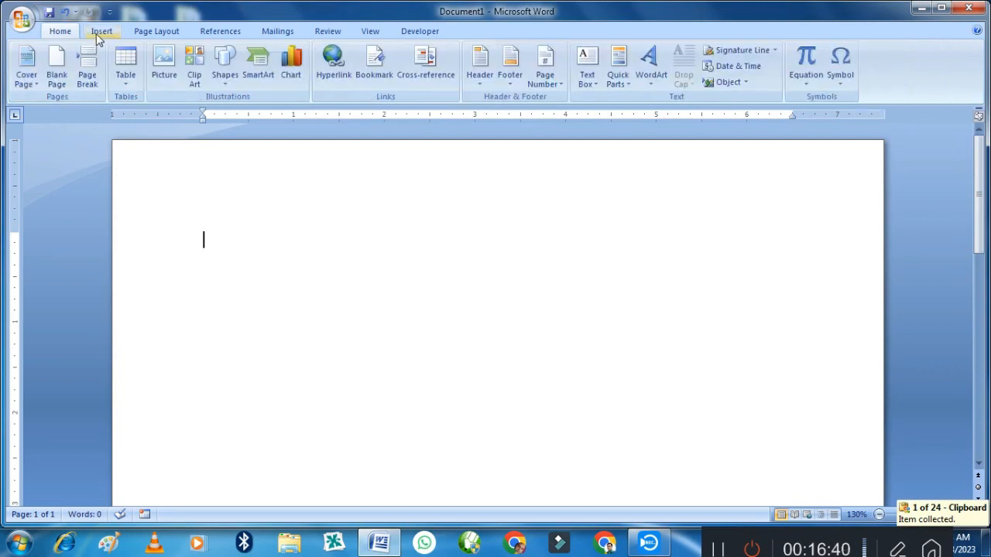
left_click(124, 87)
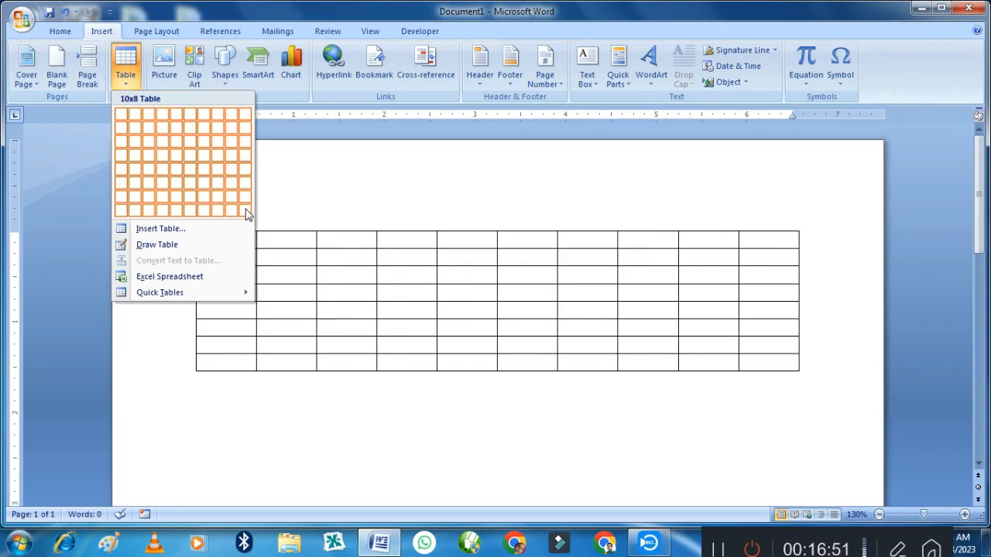
left_click(200, 227)
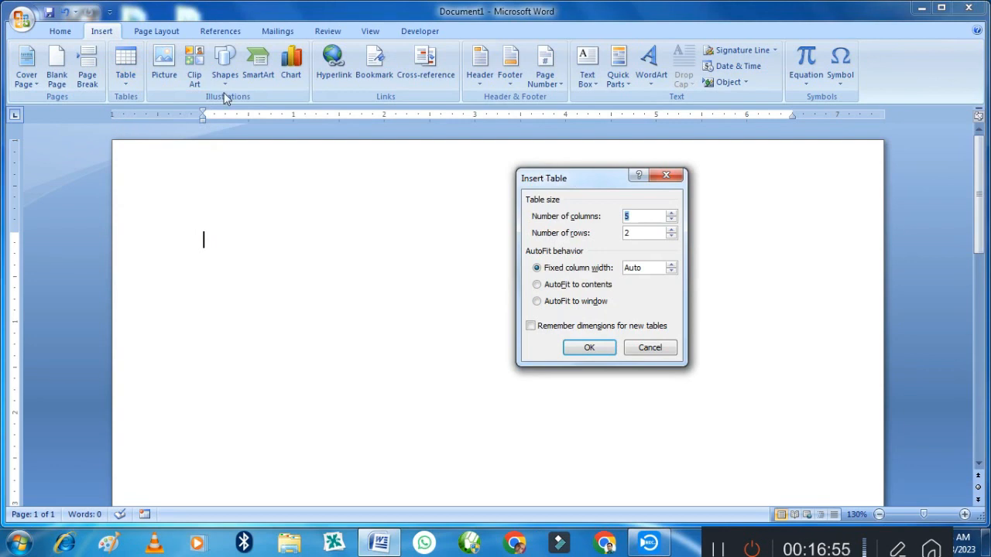
left_click(666, 175)
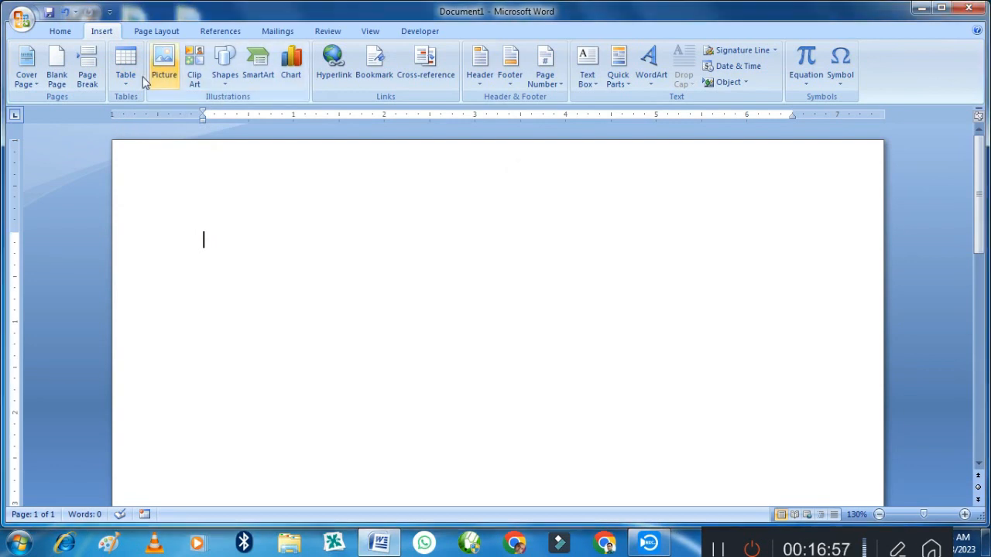
Insert a table with exact dimensions of 50 columns and 30 rows
left_click(126, 74)
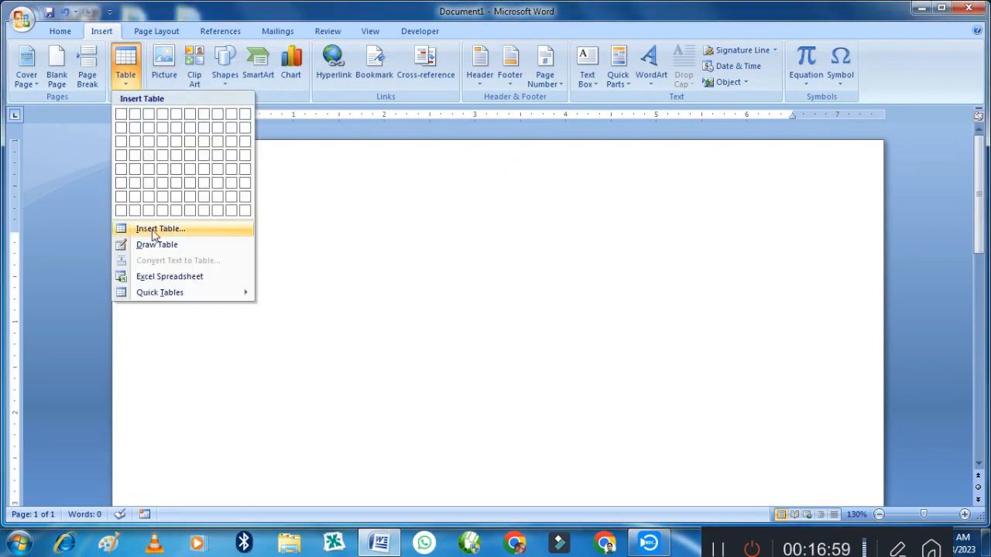
left_click(165, 230)
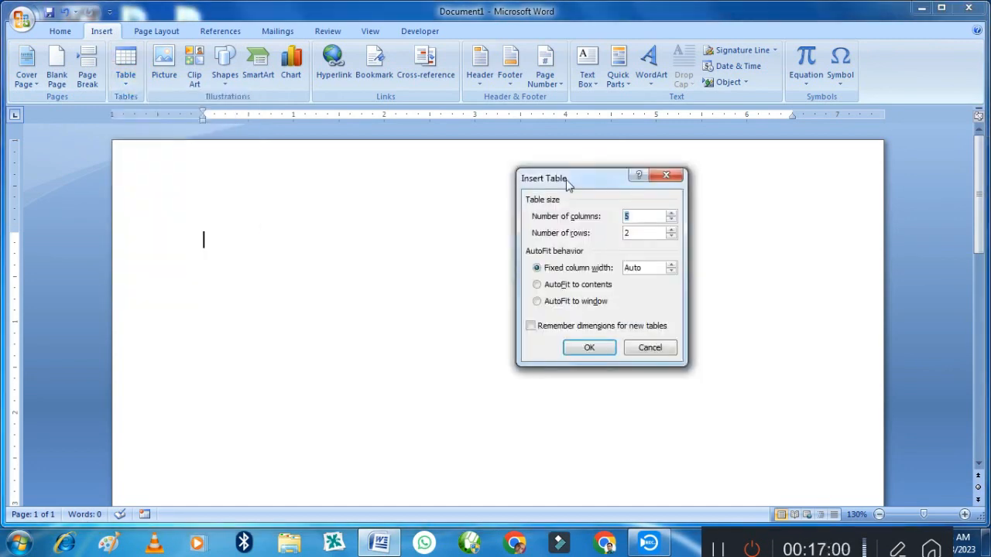
left_click_drag(565, 179, 456, 166)
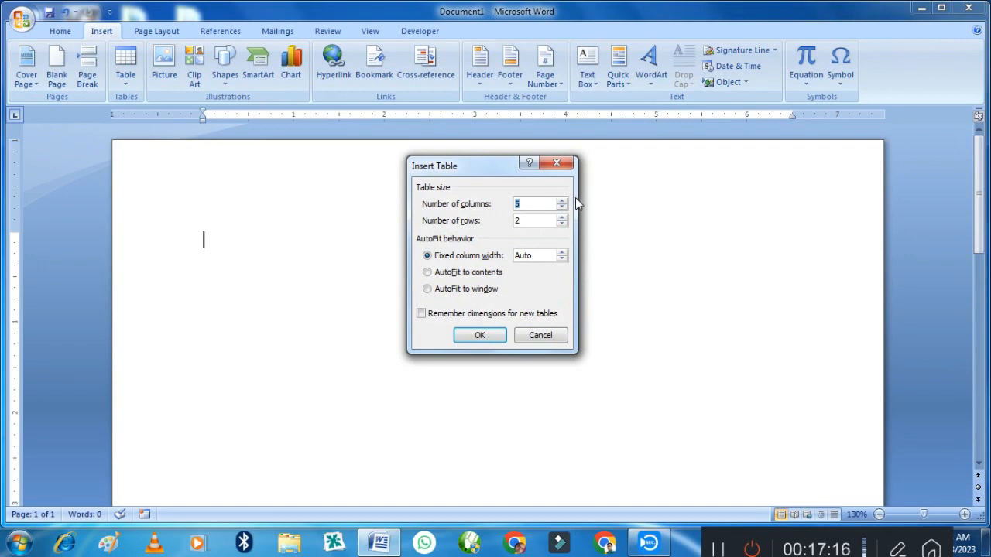
type("50")
key("Tab")
type("30")
key("Return")
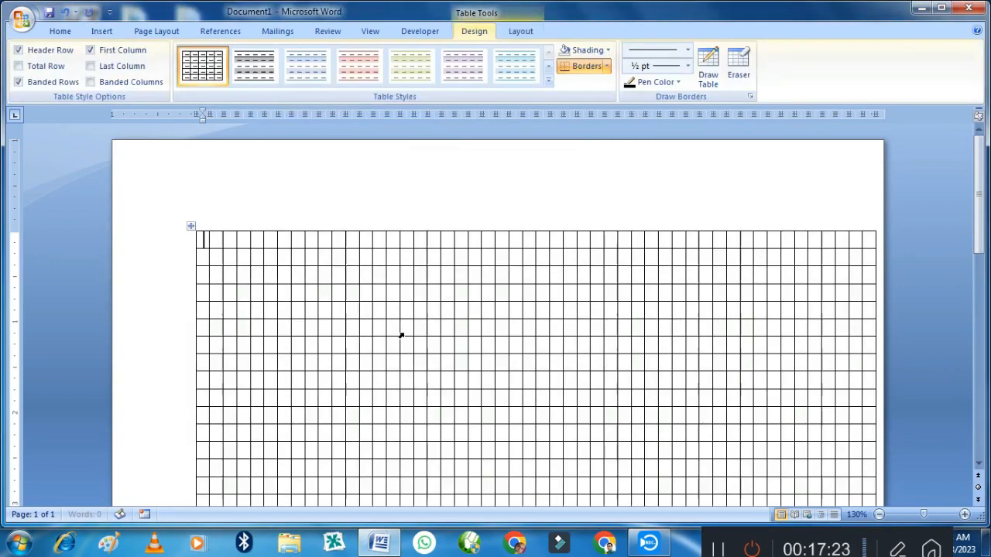
Look over the 50-column table, select it entirely and cut it from the document
scroll(400, 333, "down", 4)
scroll(484, 318, "up", 4)
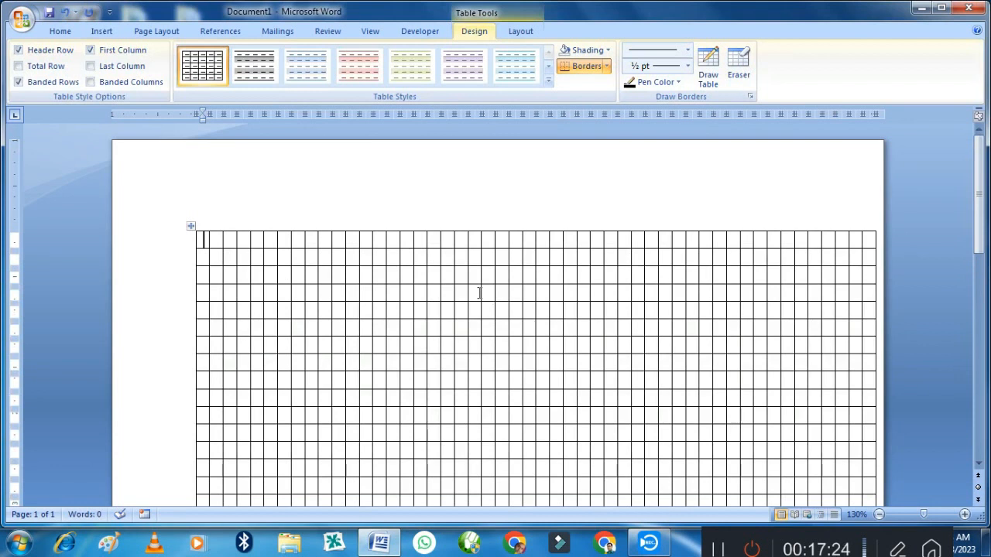
scroll(268, 274, "down", 2)
scroll(263, 274, "up", 2)
left_click(191, 226)
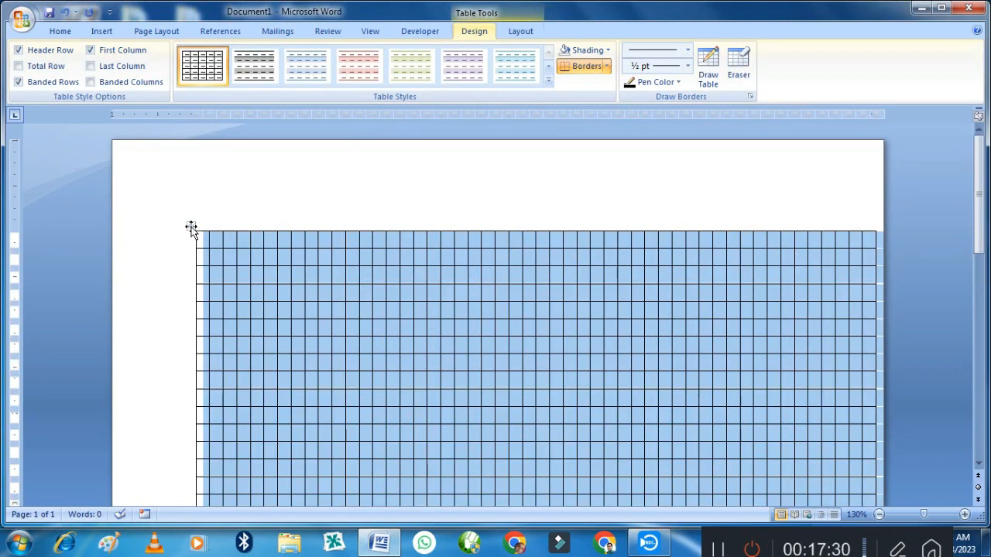
left_click(99, 316)
key("ctrl+x")
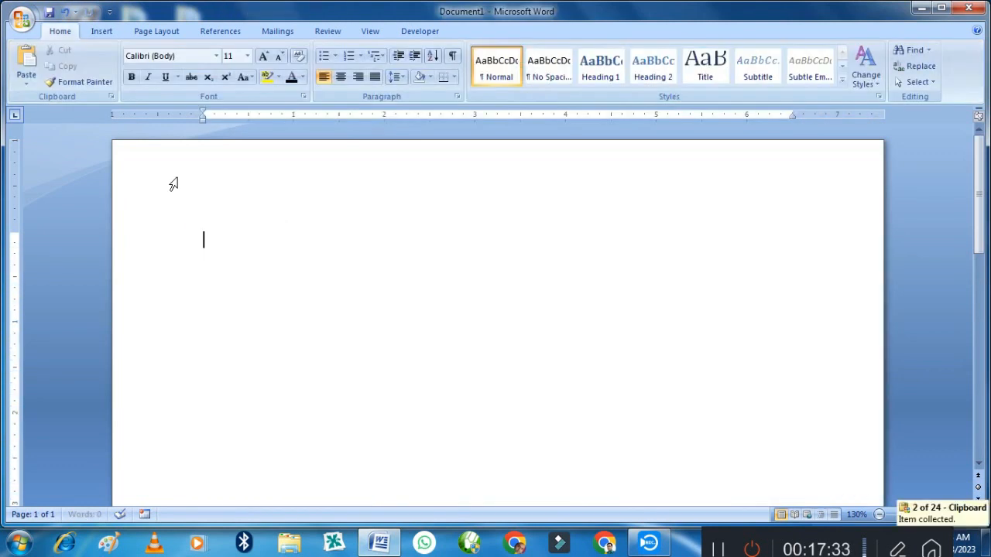
Insert a table with 5 columns and 2 rows that uses AutoFit to contents
left_click(102, 31)
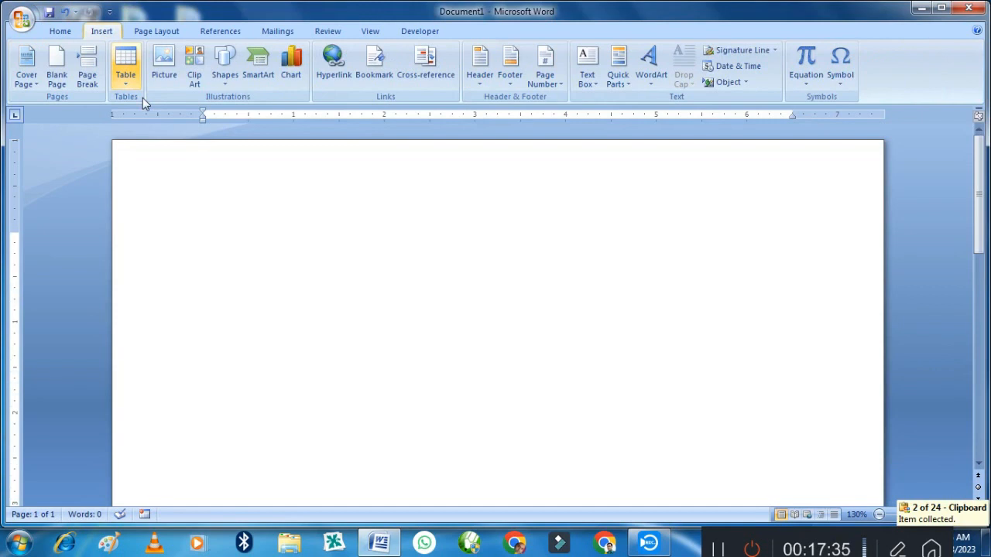
left_click(126, 87)
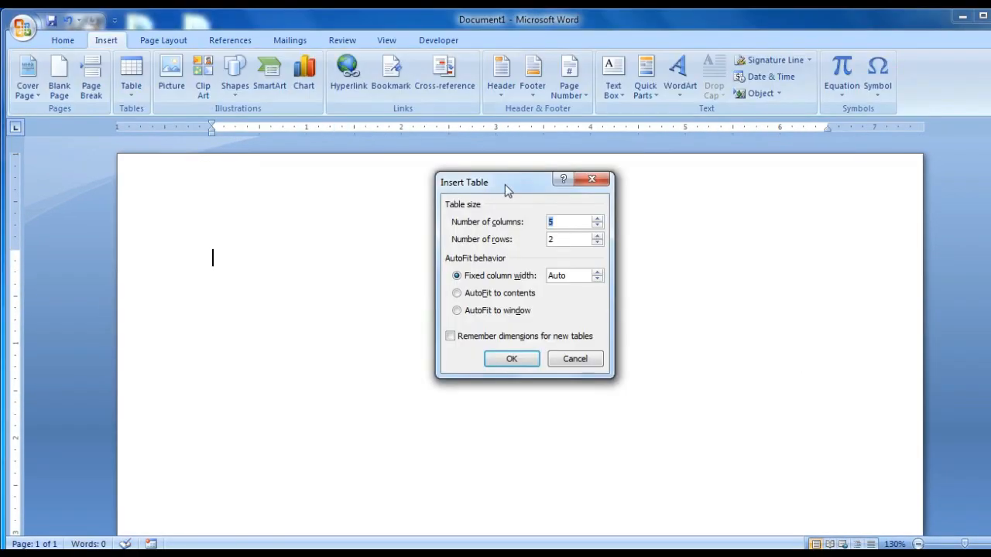
left_click_drag(497, 192, 477, 206)
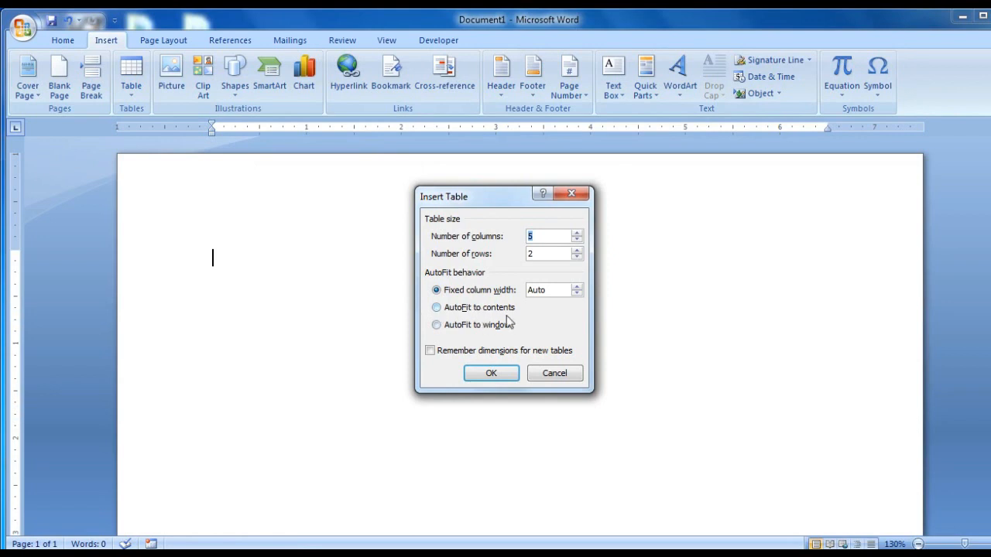
left_click(438, 308)
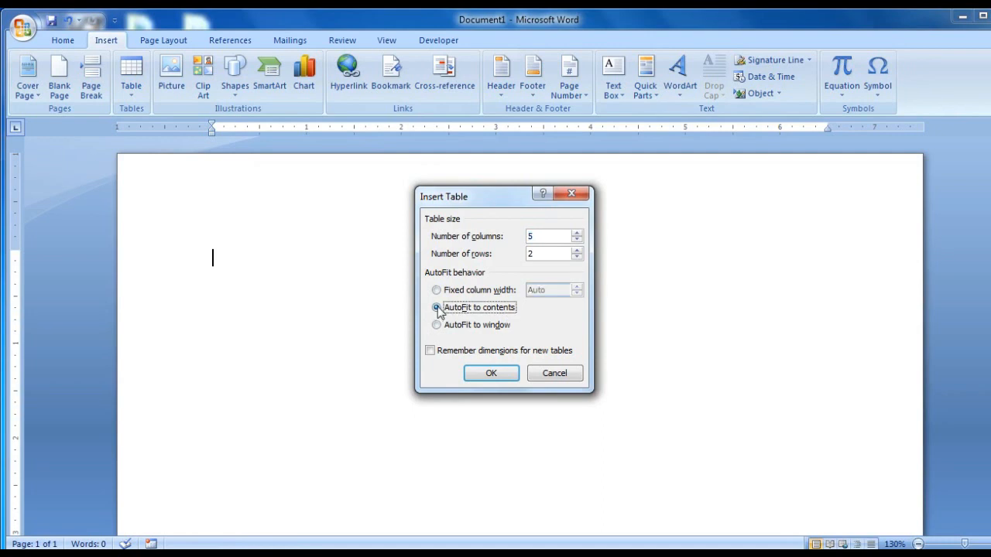
left_click(511, 370)
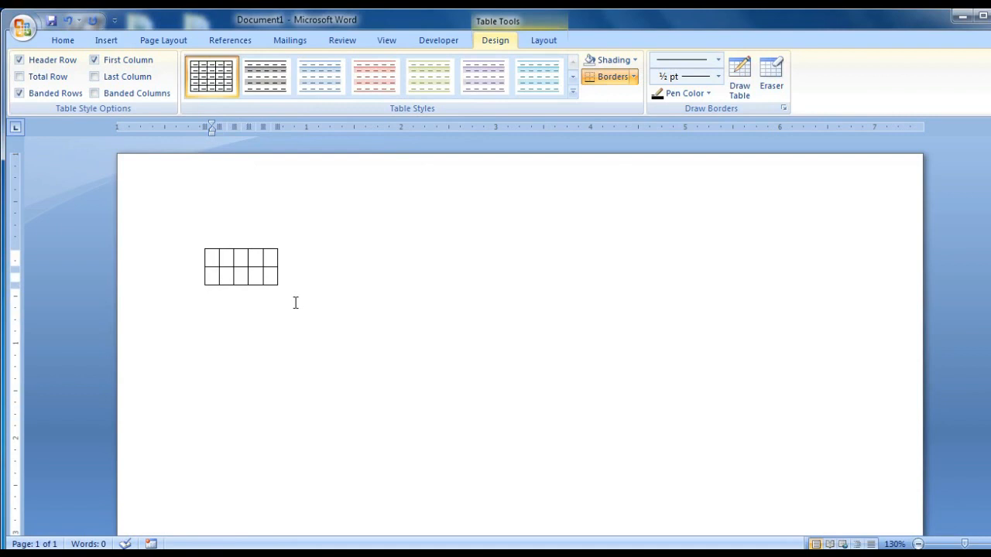
Fill the table's first row with "Name", "kbd computer", "20", "40" and "year"
type("Name")
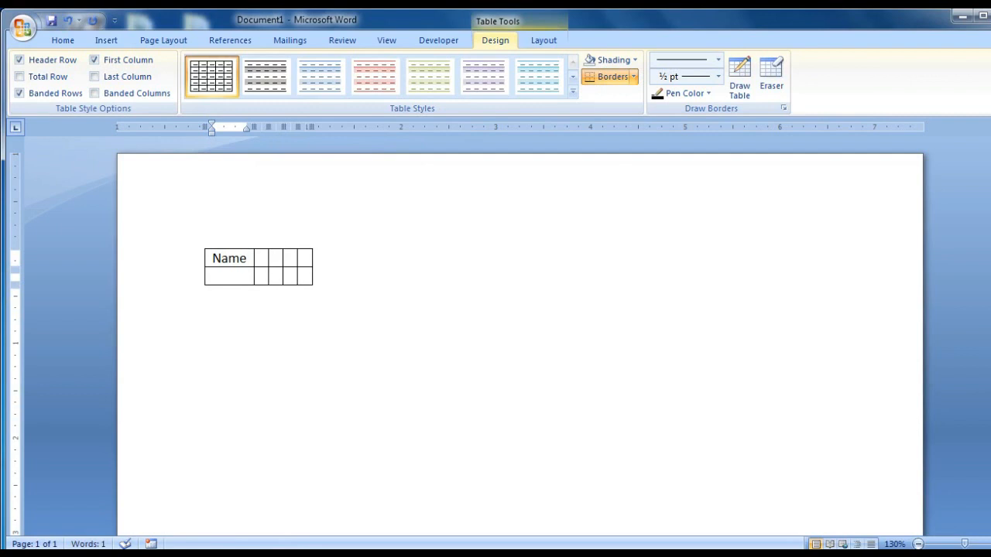
key("Tab")
type("kbd")
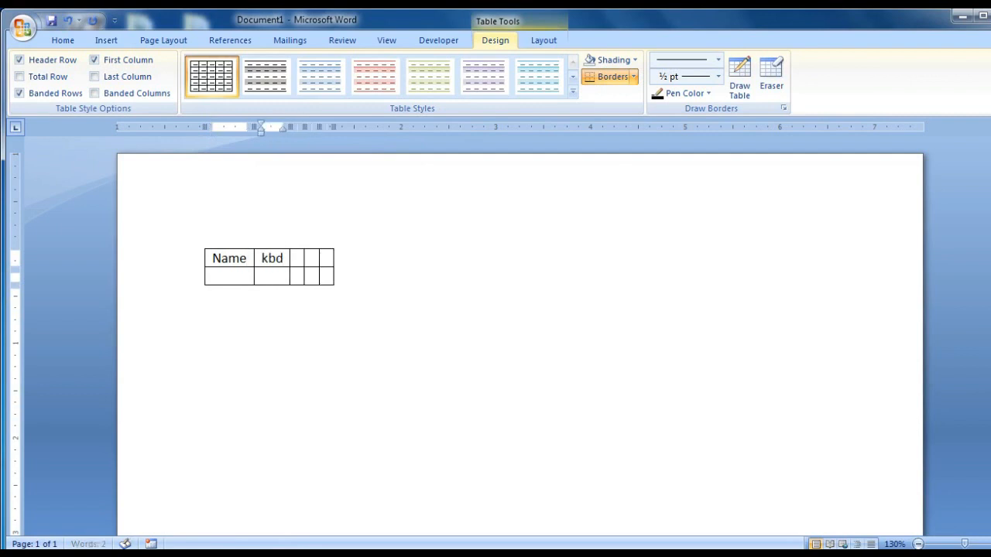
type(" computer")
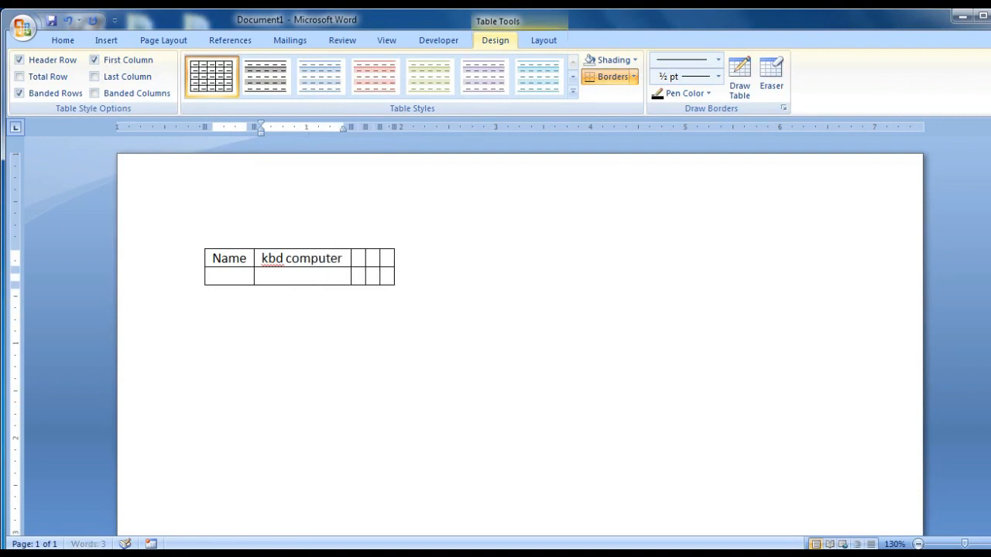
key("Tab")
type("20")
key("Tab")
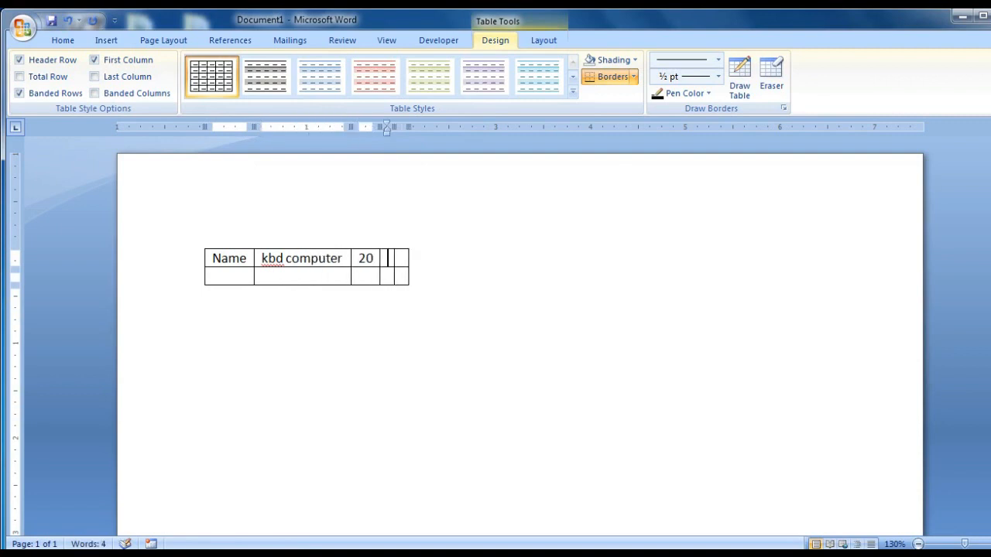
type("40")
key("Tab")
type("yera")
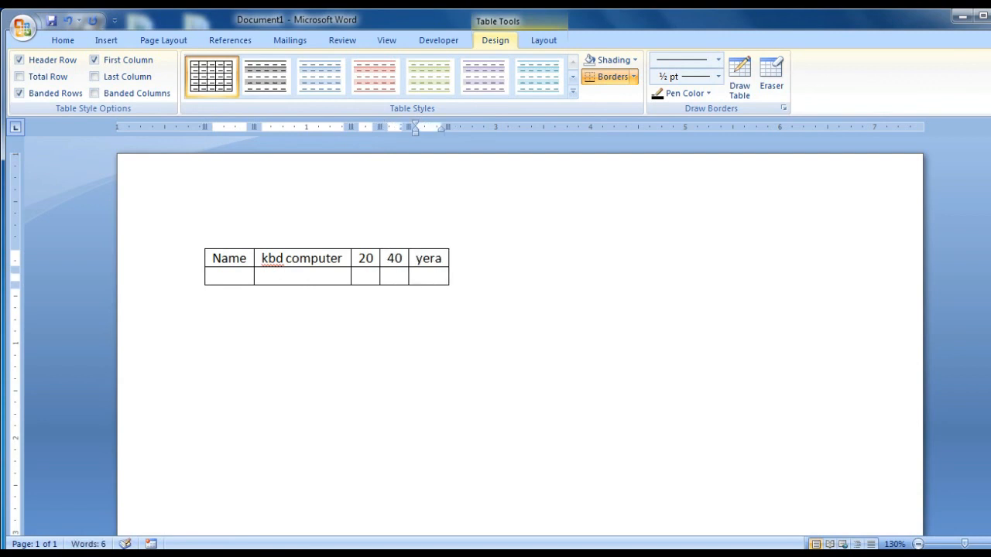
Enter a person's first name and "kbd" in the first two cells of the second row
key("Tab")
type("sameer")
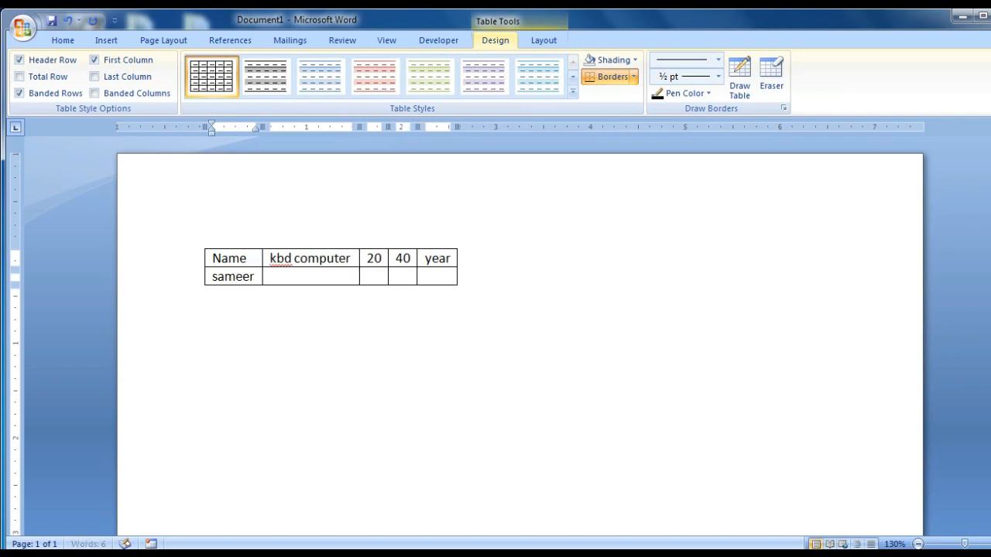
key("Tab")
type("kbd")
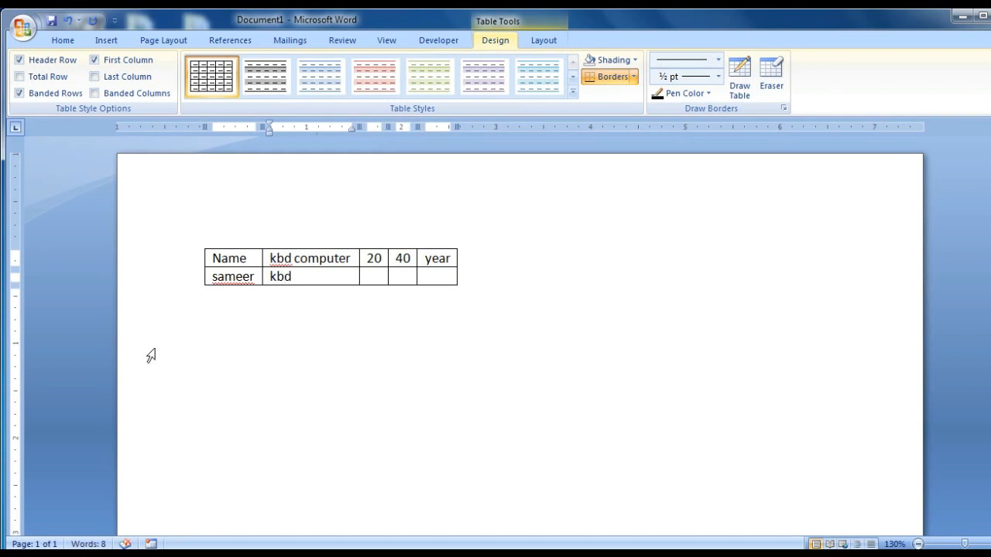
left_click(108, 40)
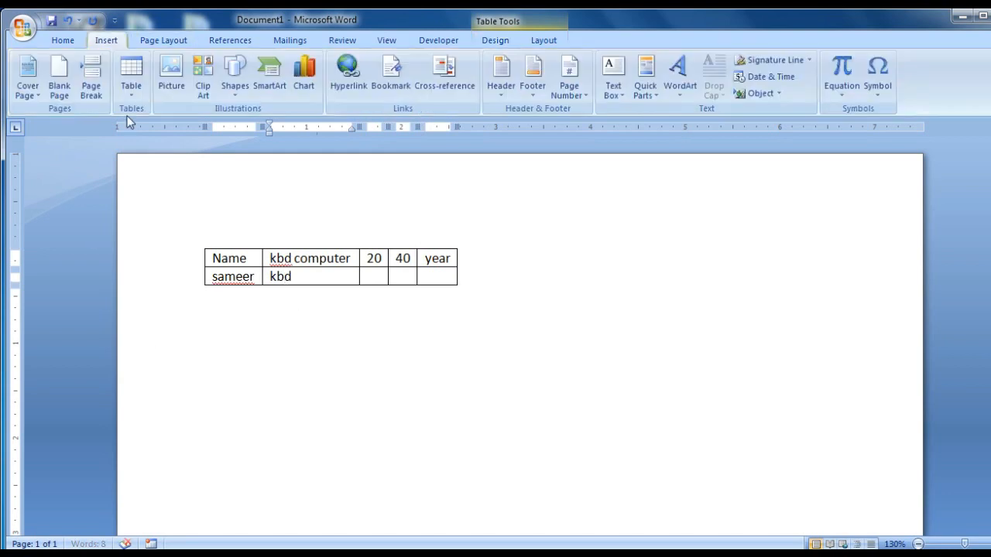
left_click(129, 92)
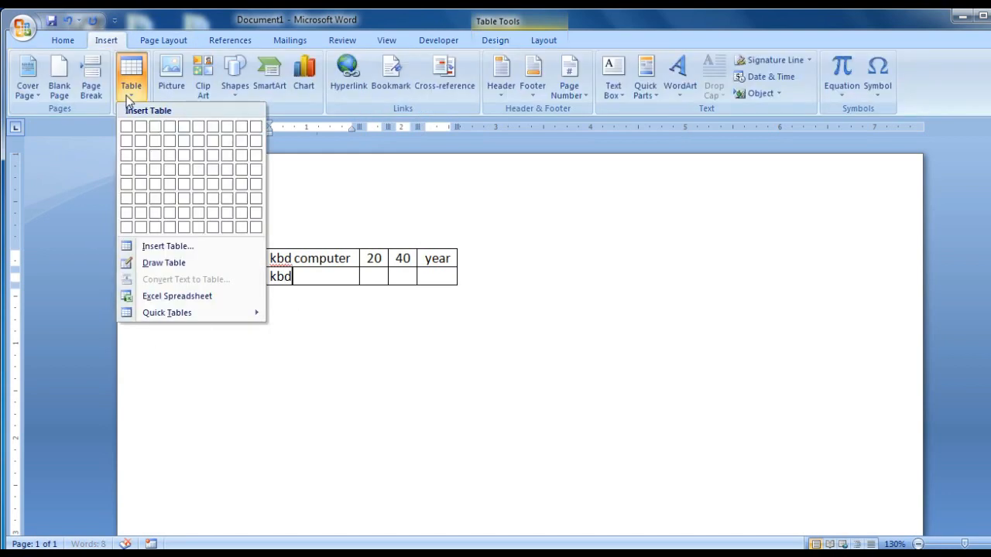
left_click(164, 264)
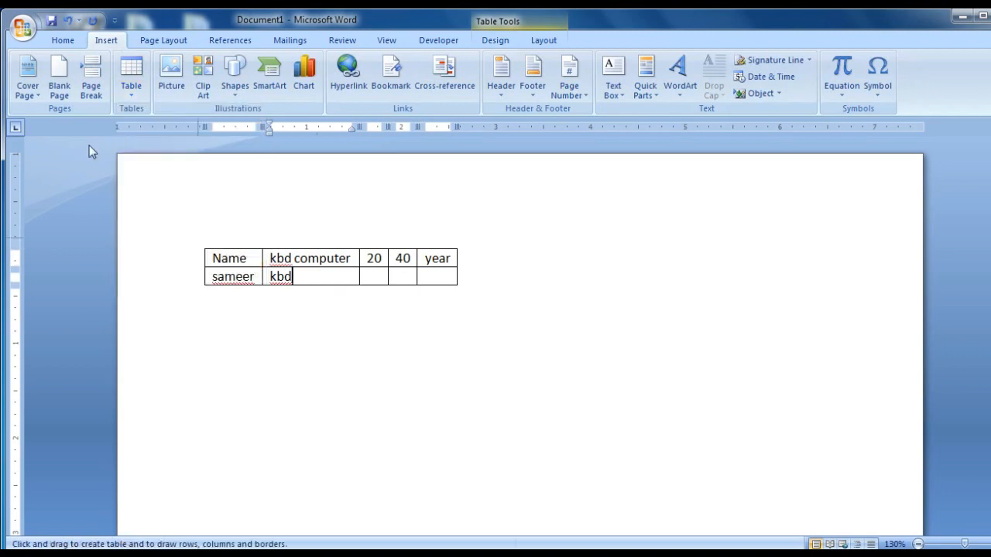
left_click(206, 255)
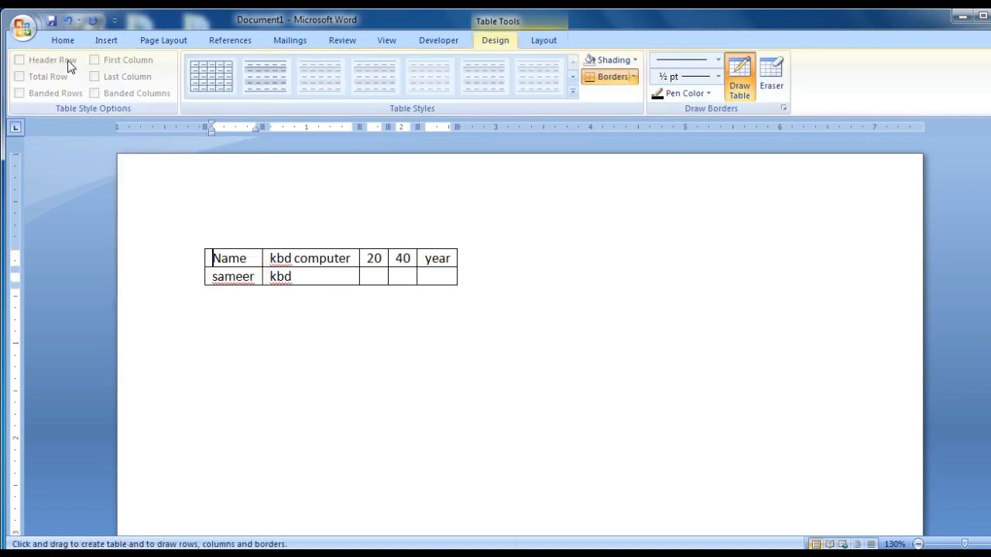
left_click(106, 40)
left_click(131, 78)
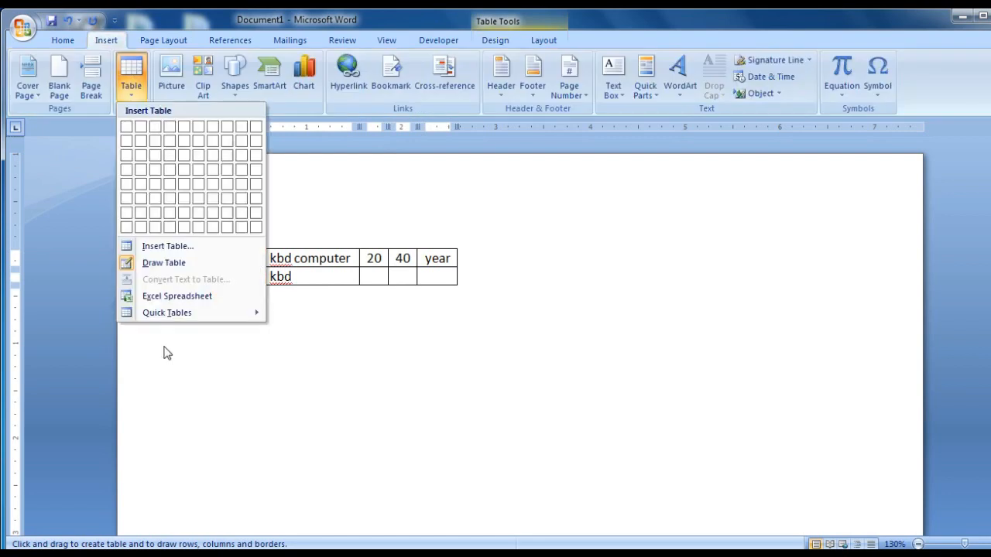
left_click(161, 263)
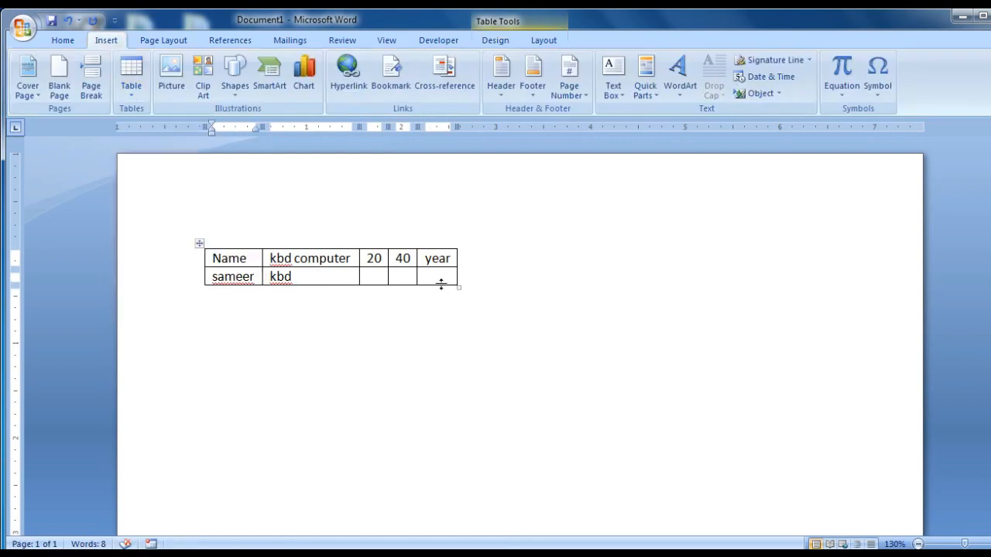
Cut the filled table, insert a 5-column, 2-row table with automatic fixed column width and enter "sa" in its first cell
left_click(200, 246)
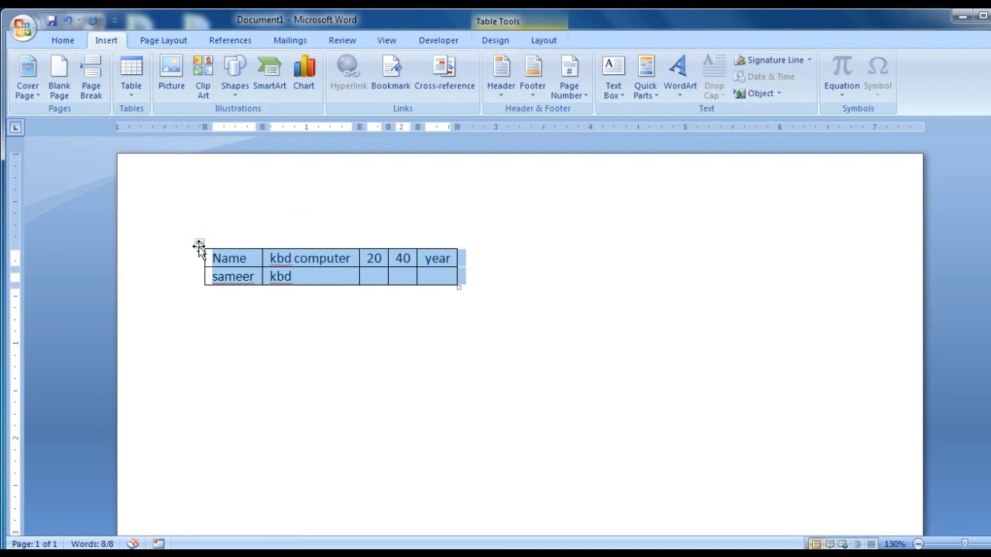
key("ctrl+x")
left_click(136, 87)
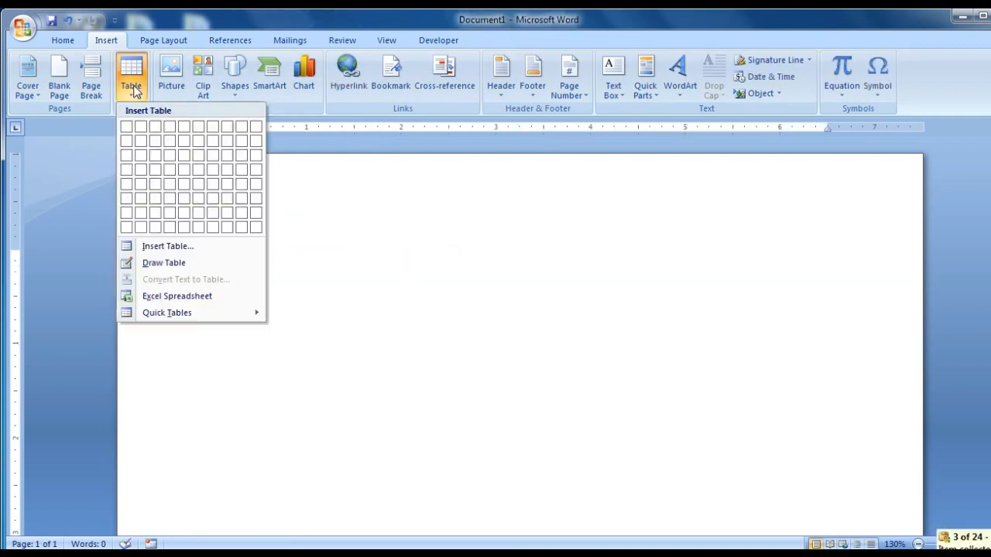
left_click(162, 246)
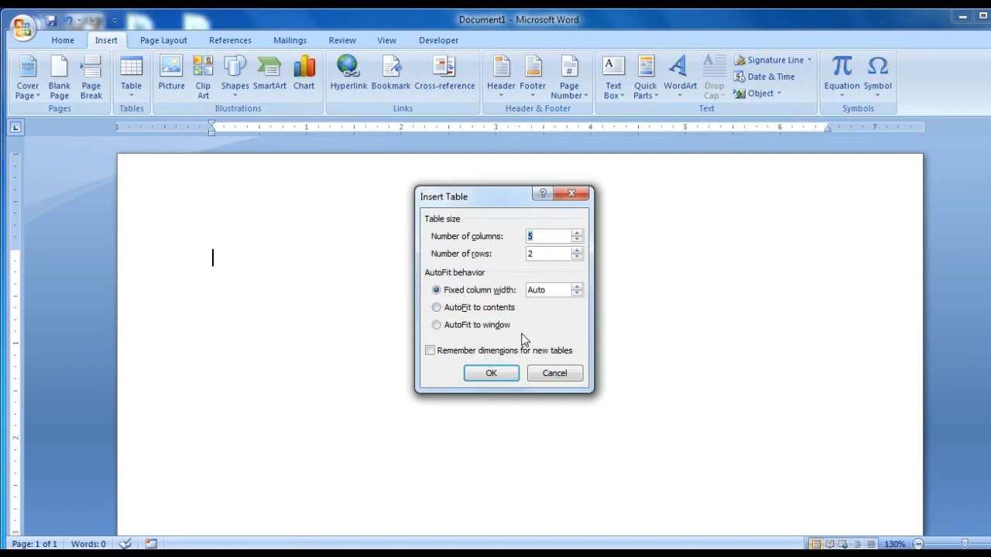
left_click(504, 373)
type("sa")
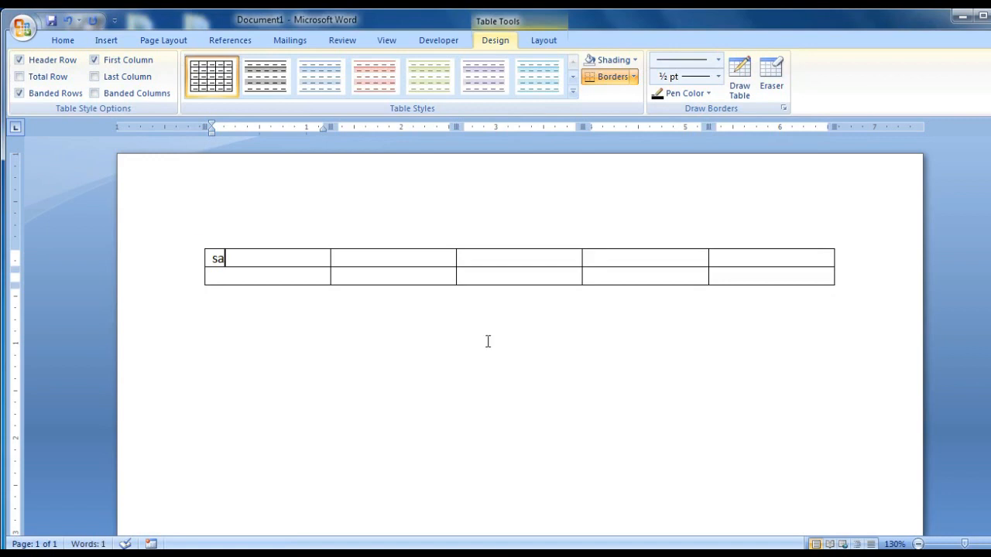
Replace the table with one of 5 columns and 7 rows that uses an automatic fixed column width
left_click(199, 246)
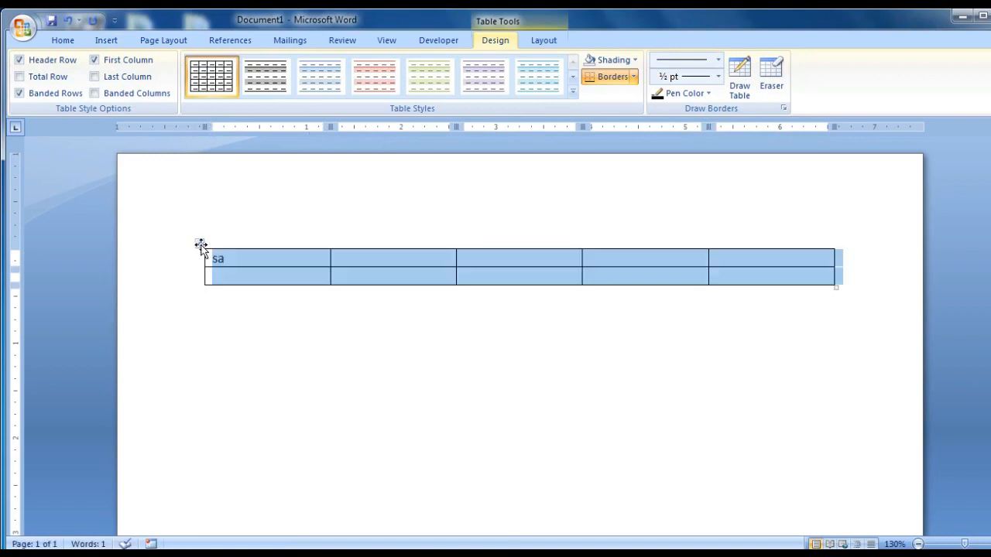
key("ctrl+x")
left_click(100, 41)
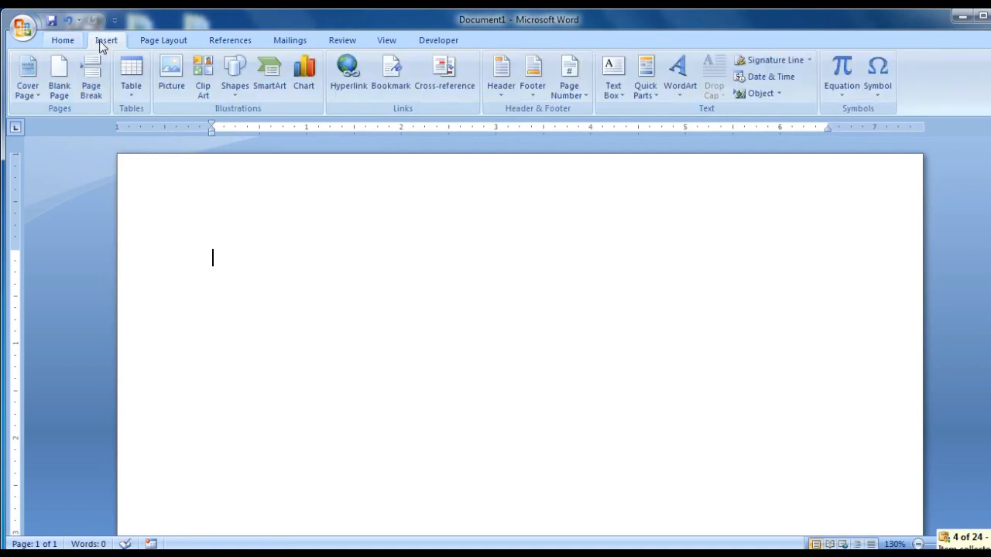
left_click(131, 92)
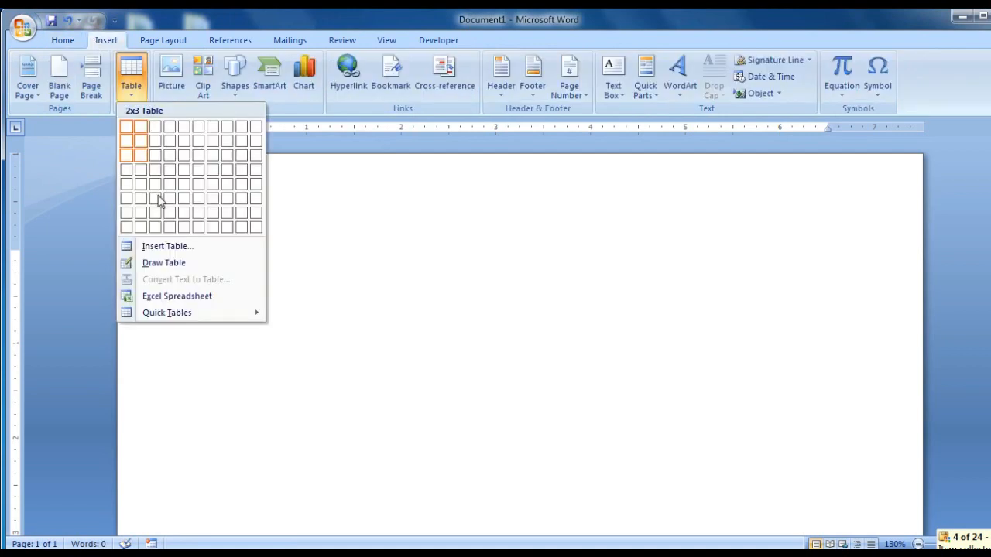
left_click(163, 245)
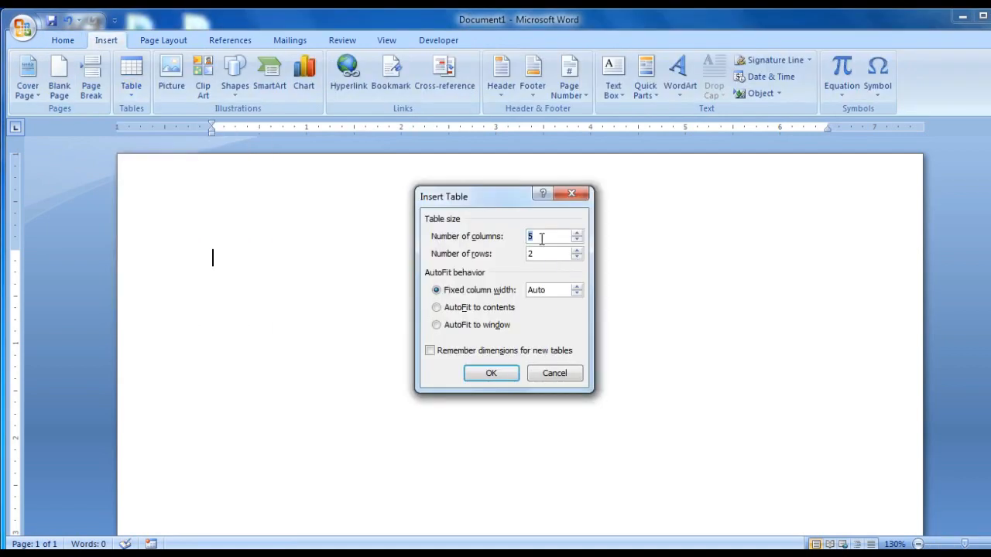
key("Tab")
type("7")
key("Return")
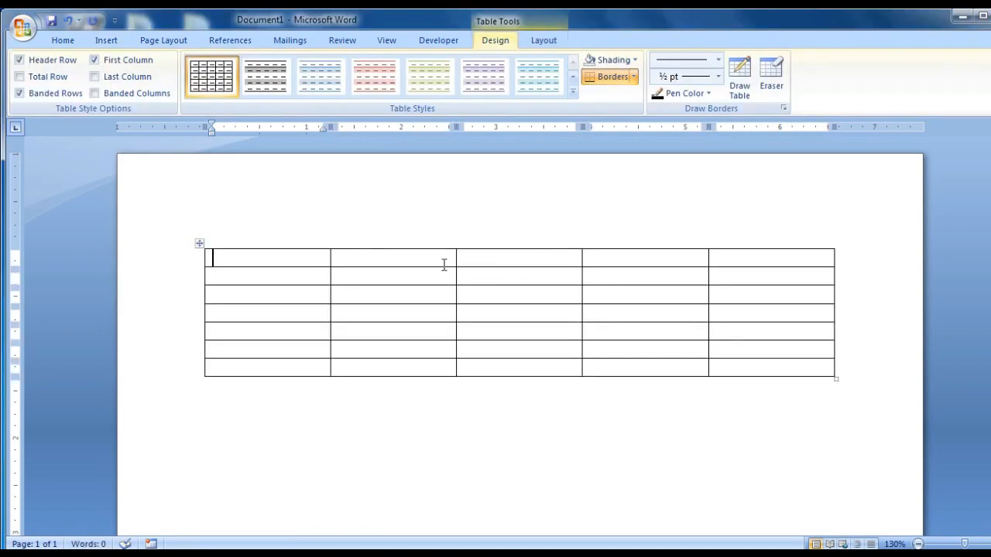
Enter a person's first name and "kbdcompyer" in the first cell of the 7-row table, and cut the whole table
type("sameer kbd")
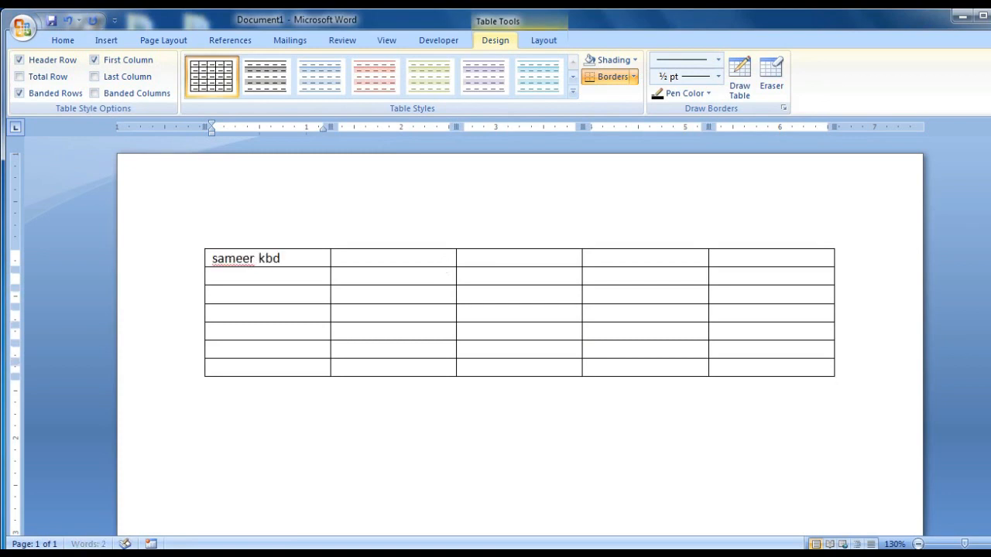
type("compyer")
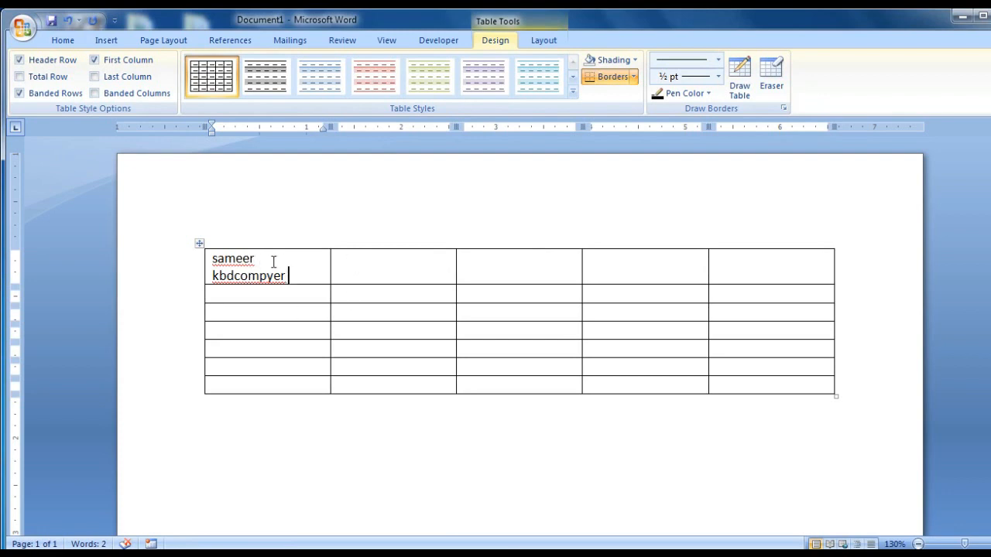
left_click(199, 243)
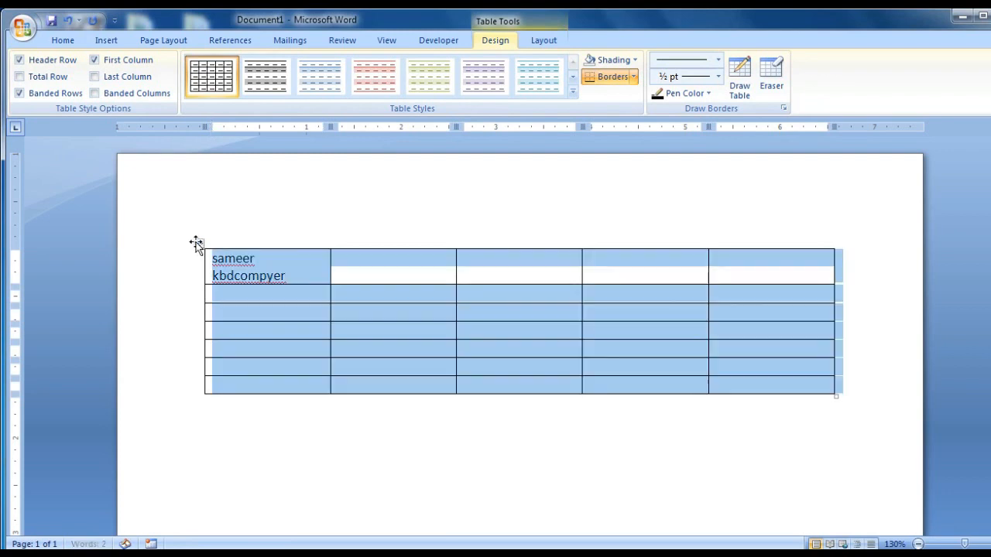
key("ctrl+x")
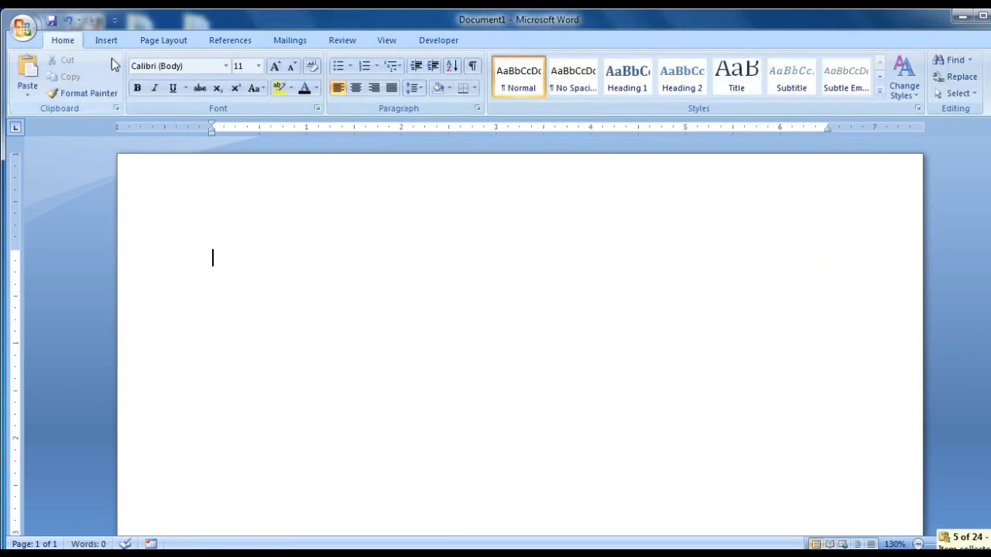
Insert a 5-column, 2-row table set to AutoFit to contents
left_click(106, 40)
left_click(131, 78)
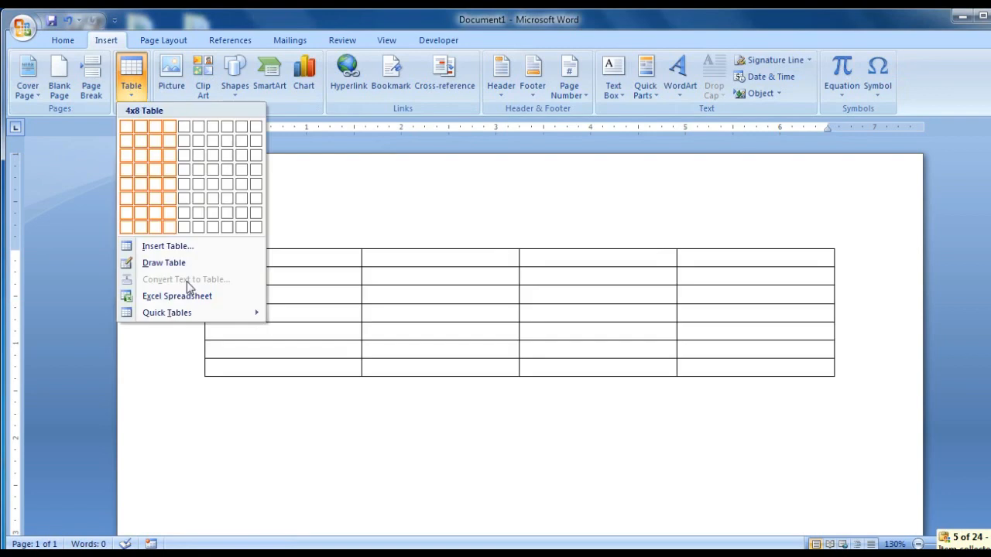
left_click(173, 246)
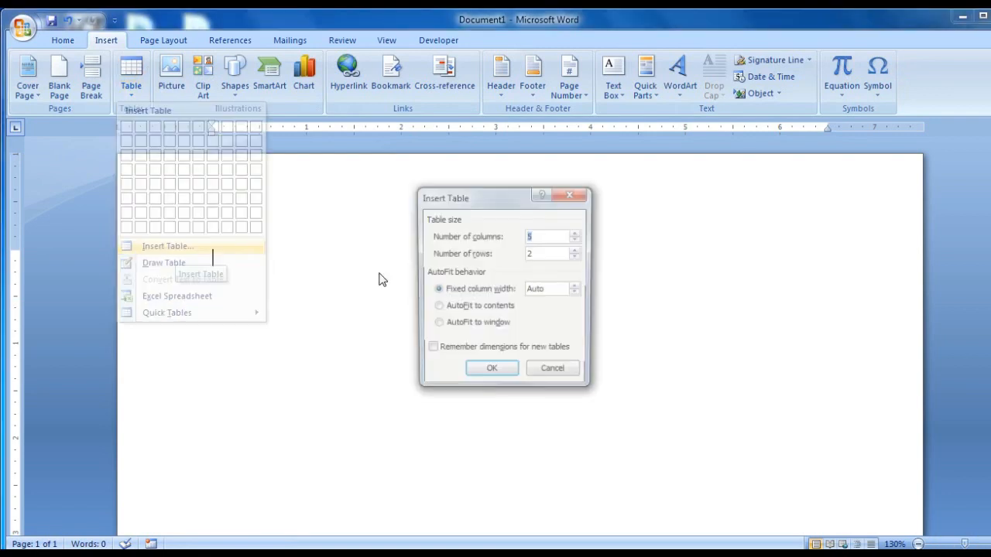
left_click(437, 307)
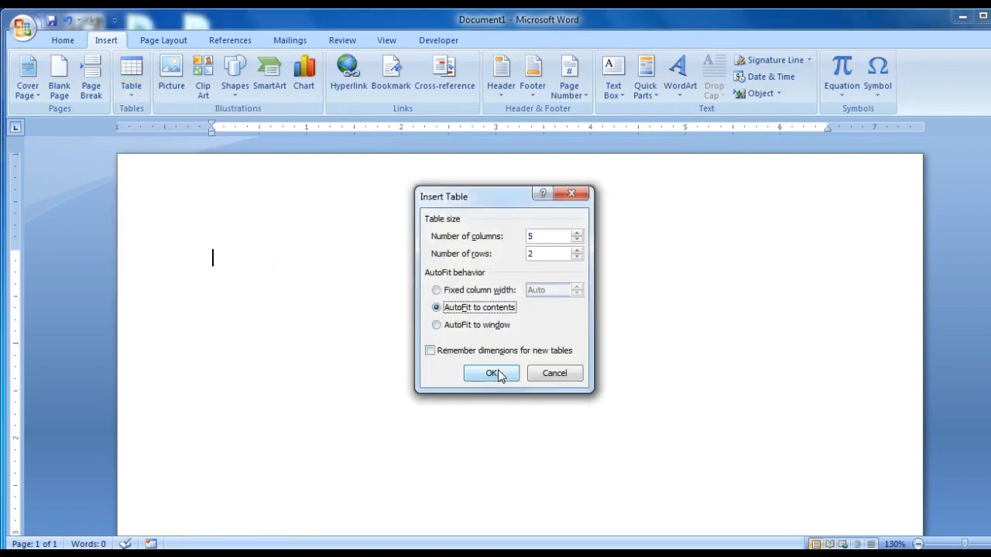
left_click(491, 374)
Enter a person's first name and "kbd competr" in the first two cells of the first row, postponing the antivirus activation
type("sameer")
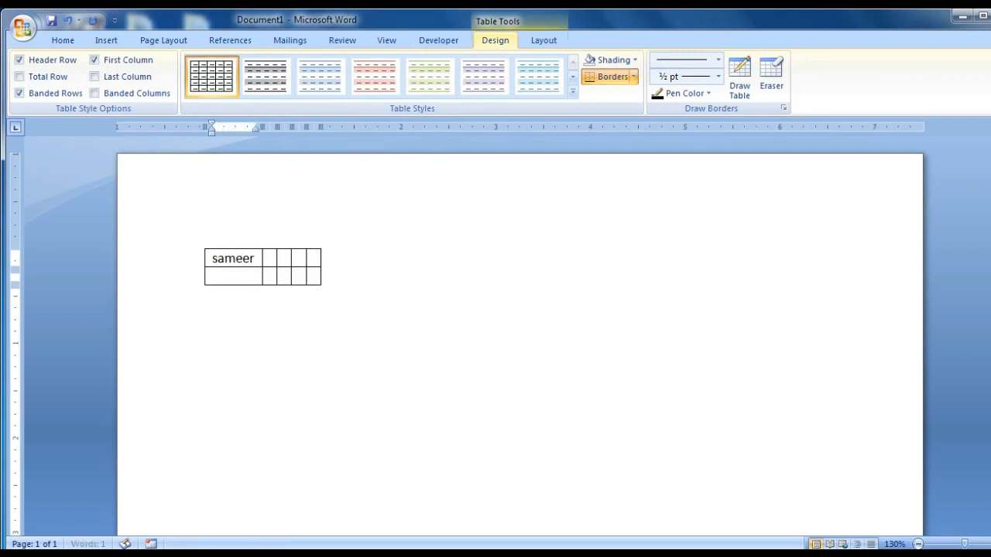
key("Tab")
type("kb")
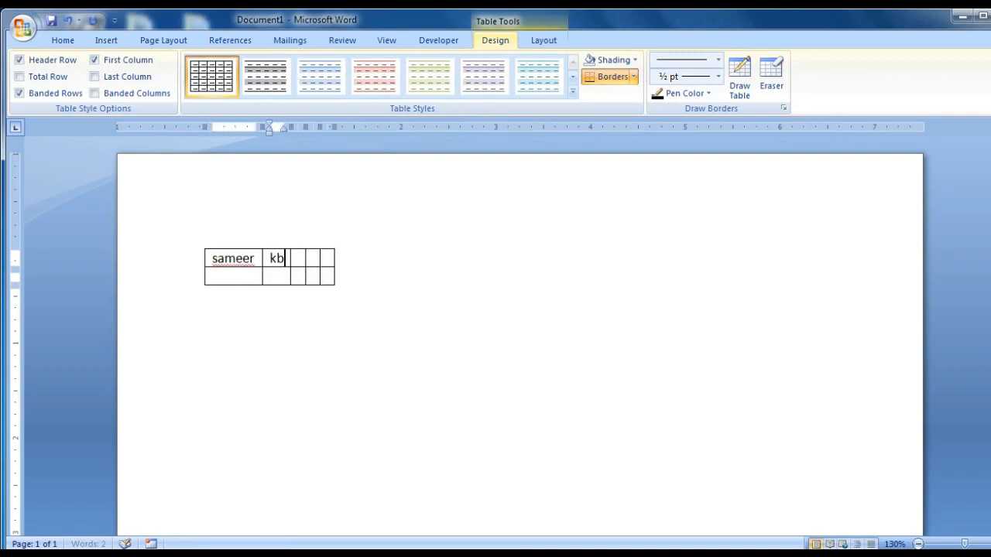
type("d c")
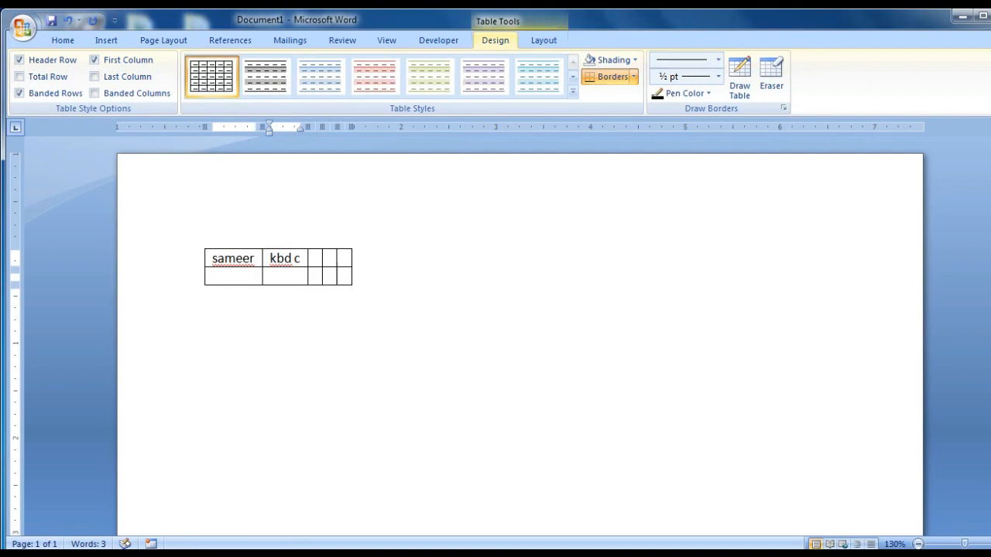
type("ompy")
key("BackSpace")
type("etr")
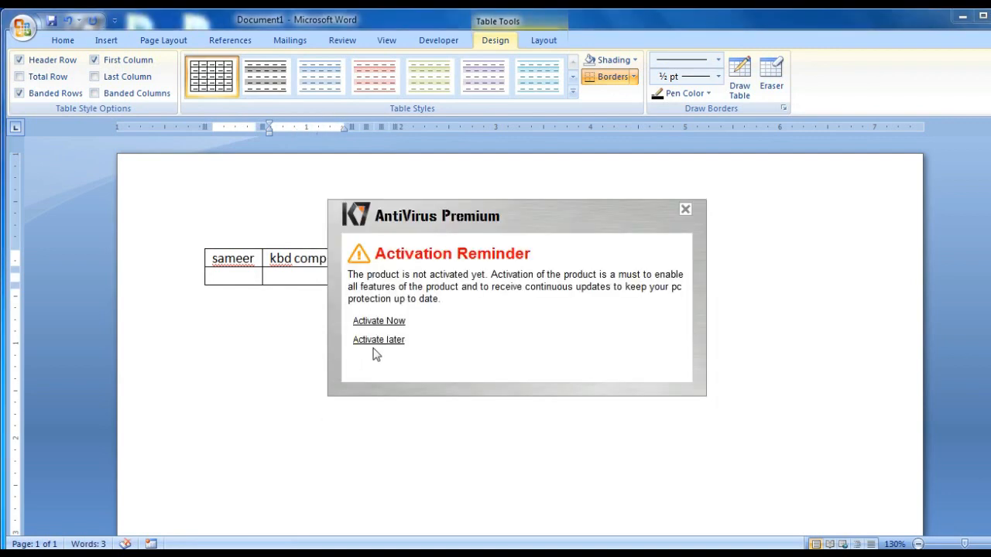
left_click(375, 339)
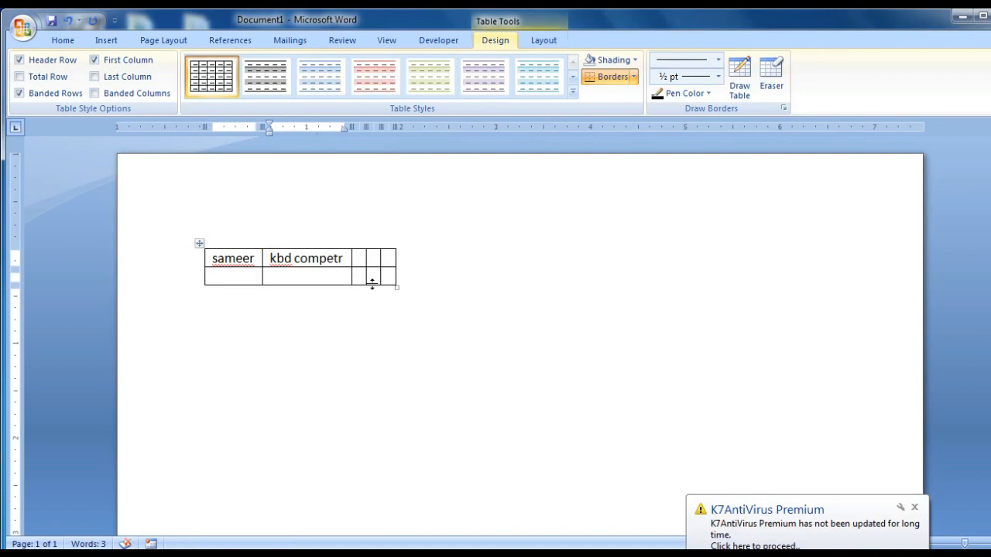
Complete the first row with "40", "50" and "year", and cut the whole table from the document
key("Tab")
type("40")
key("Tab")
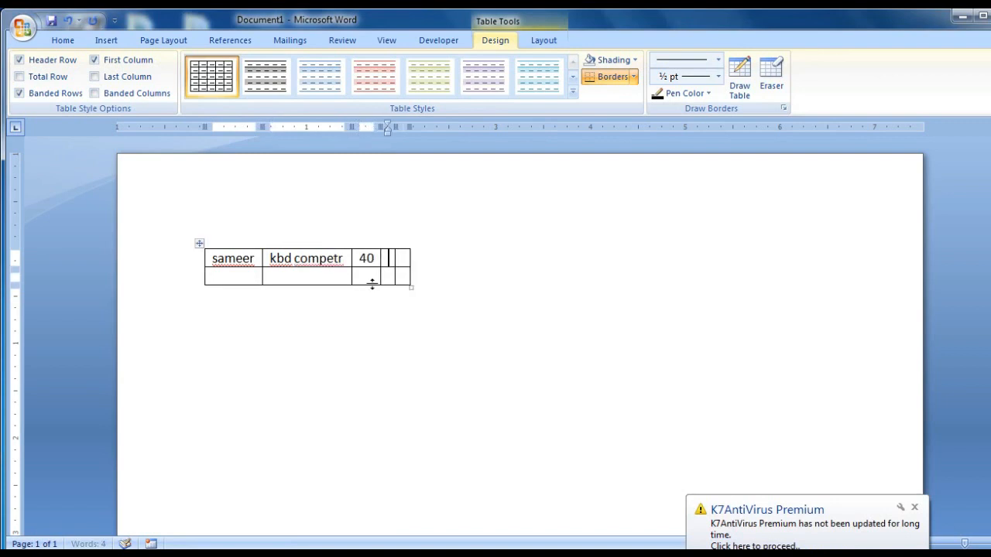
type("50")
key("Tab")
type("year")
key("Tab")
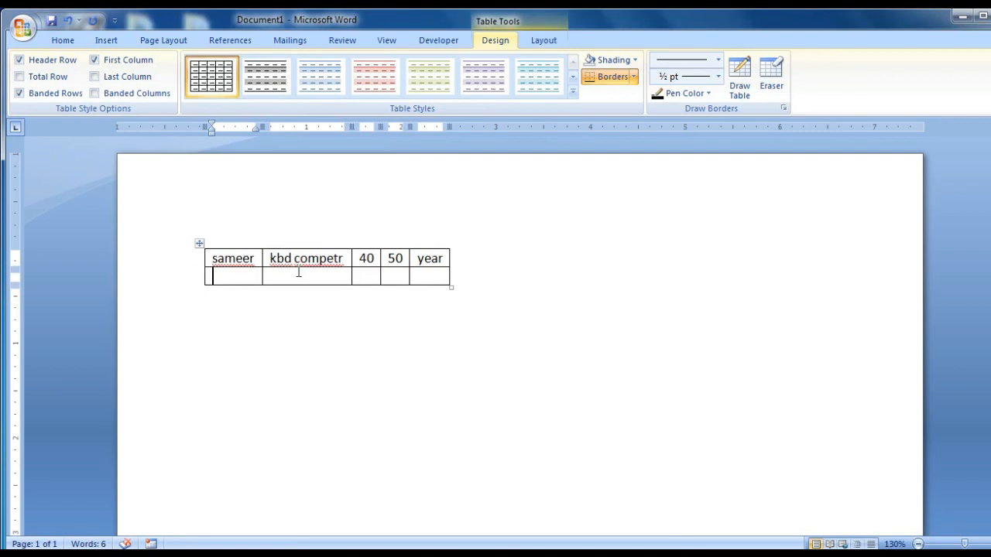
left_click(199, 243)
key("ctrl+x")
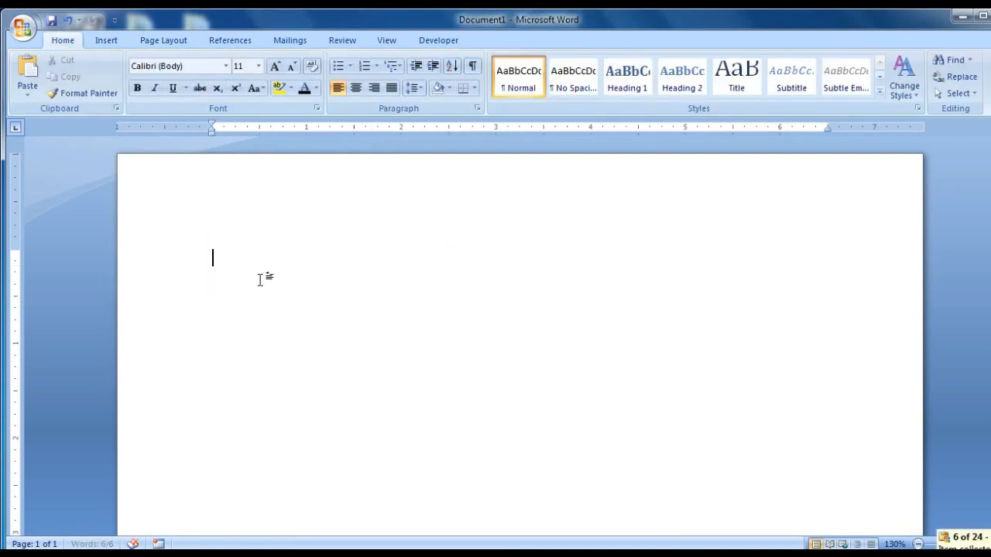
Insert a 5-column, 2-row table set to AutoFit to window, and cut it from the document
left_click(106, 40)
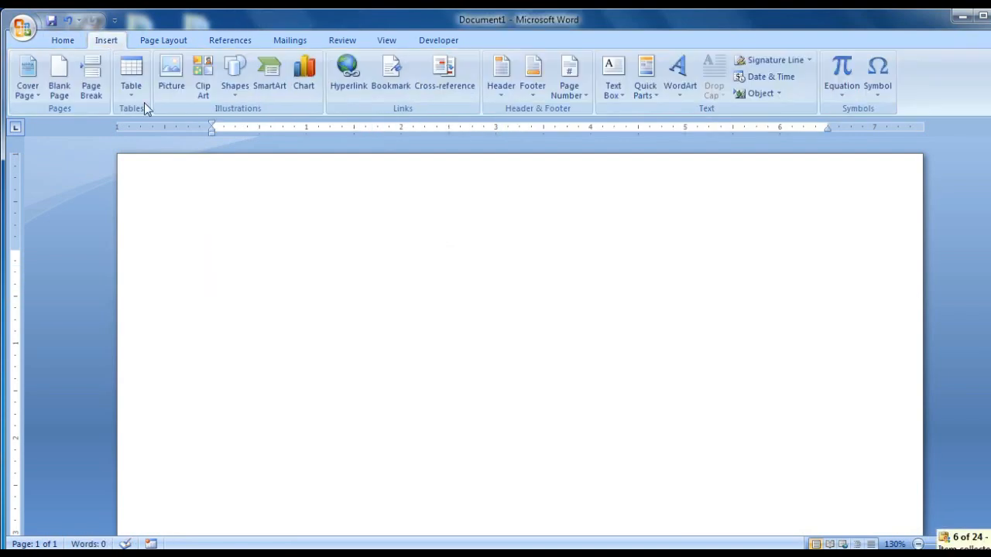
left_click(132, 87)
left_click(166, 247)
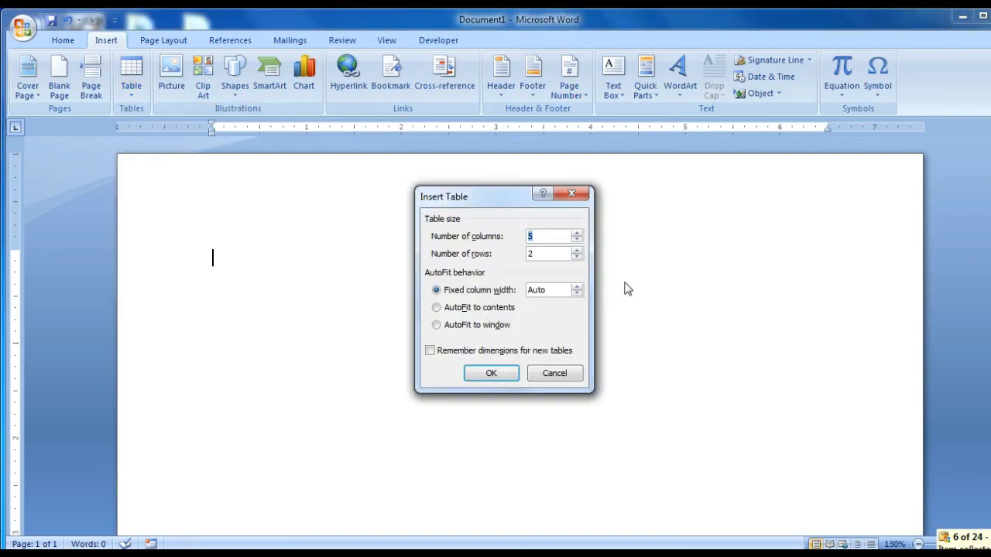
left_click(449, 328)
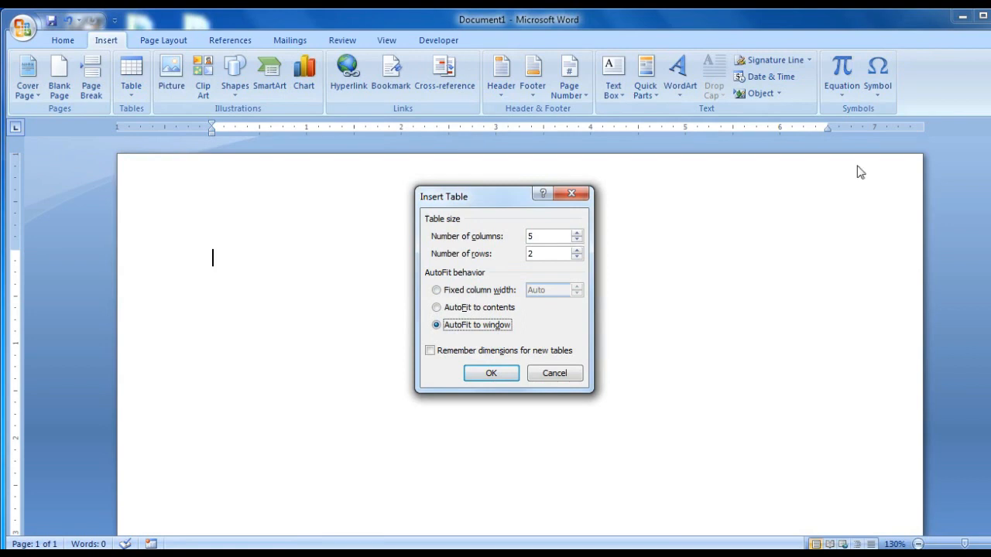
left_click(492, 374)
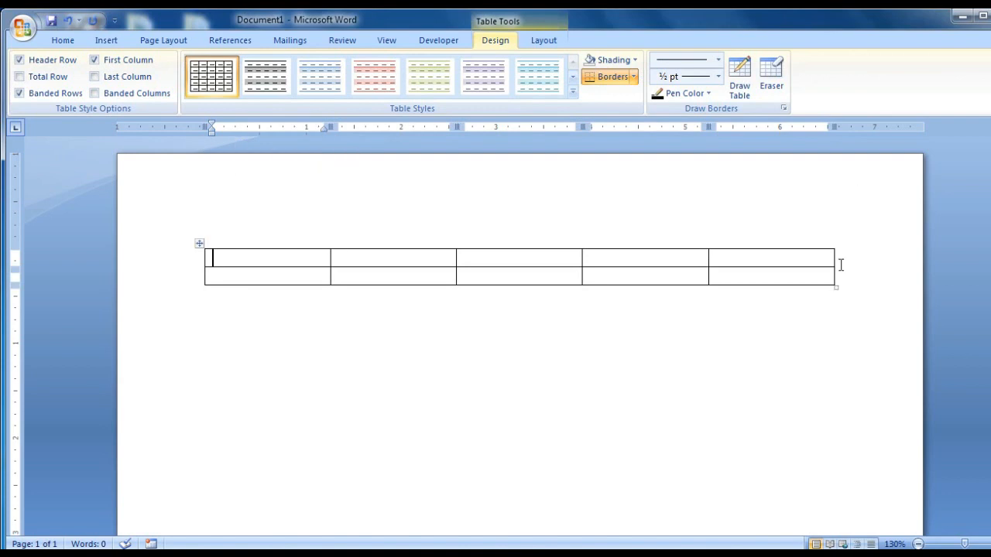
left_click(199, 245)
key("ctrl+x")
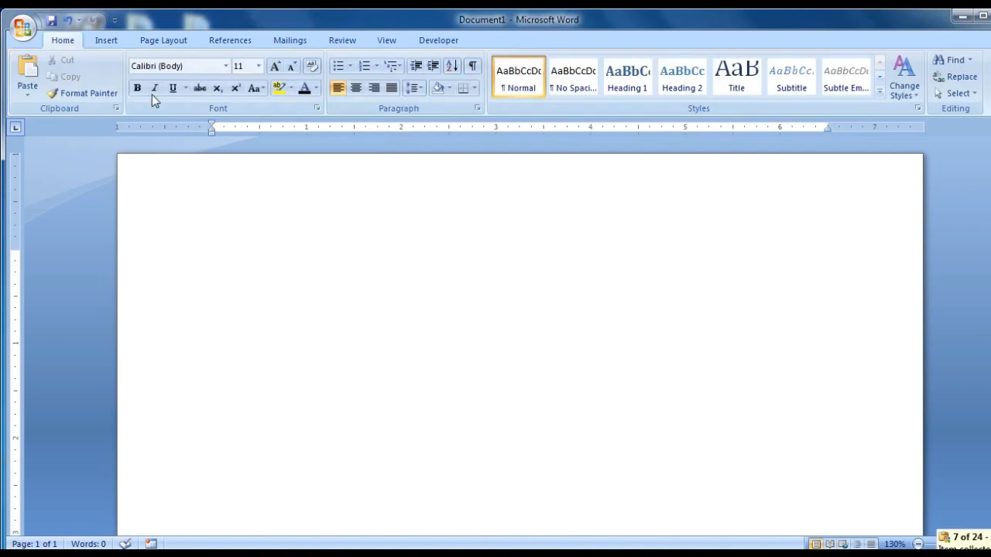
Insert a 5-column, 2-row table with fixed column width set to Auto, and cut it from the document
left_click(107, 40)
left_click(133, 93)
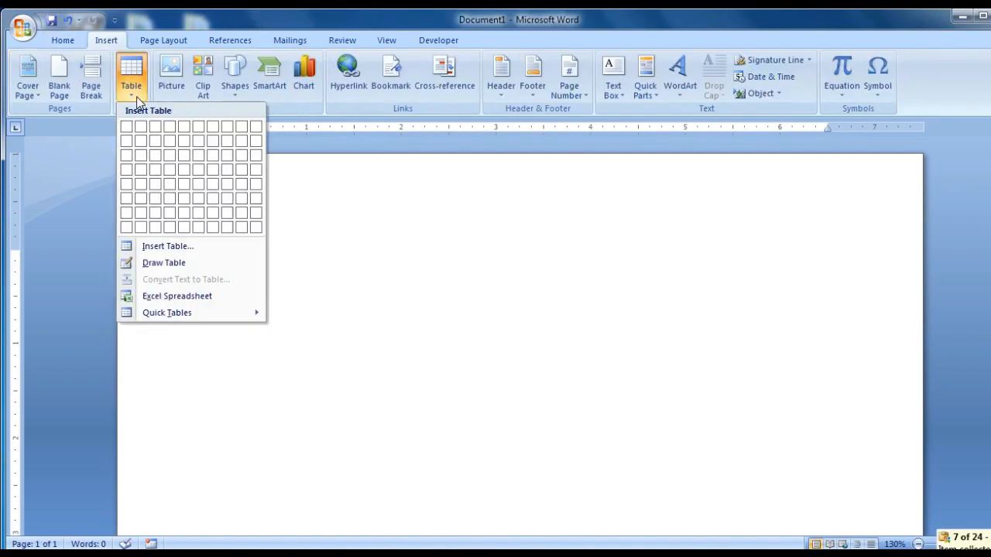
left_click(164, 246)
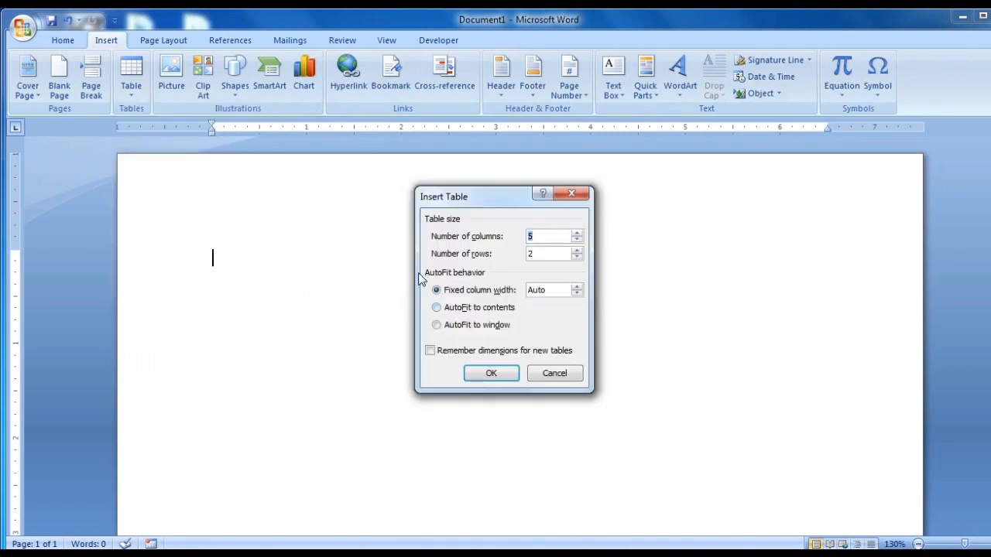
left_click(501, 375)
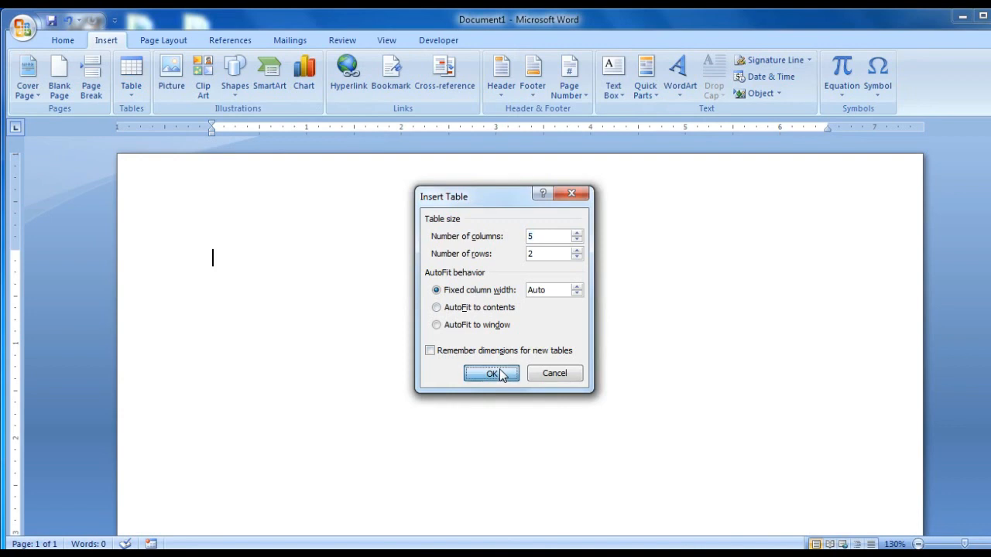
left_click(199, 244)
key("ctrl+x")
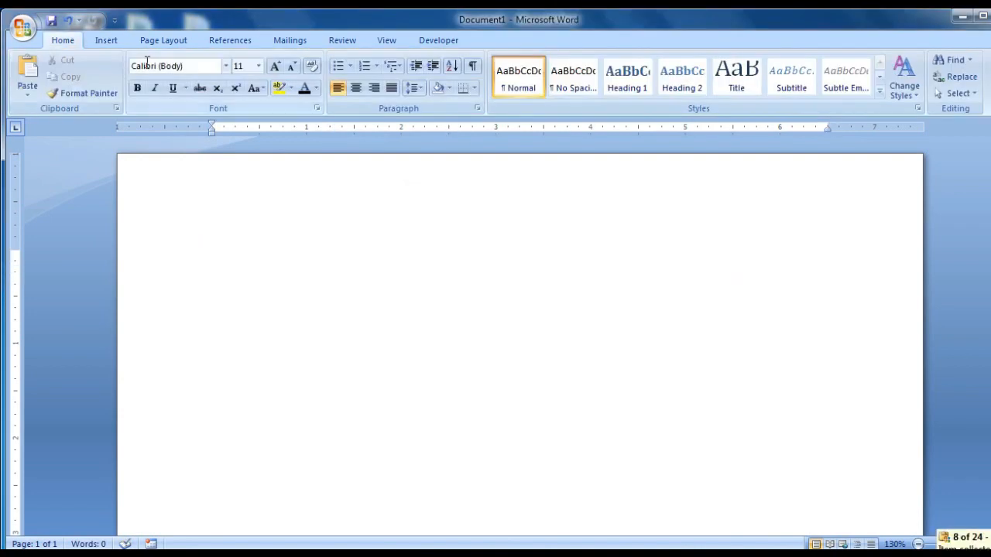
Draw a table frame about 7 inches wide and 2.5 inches high, and divide it into four rows with three horizontal lines
left_click(109, 39)
left_click(129, 96)
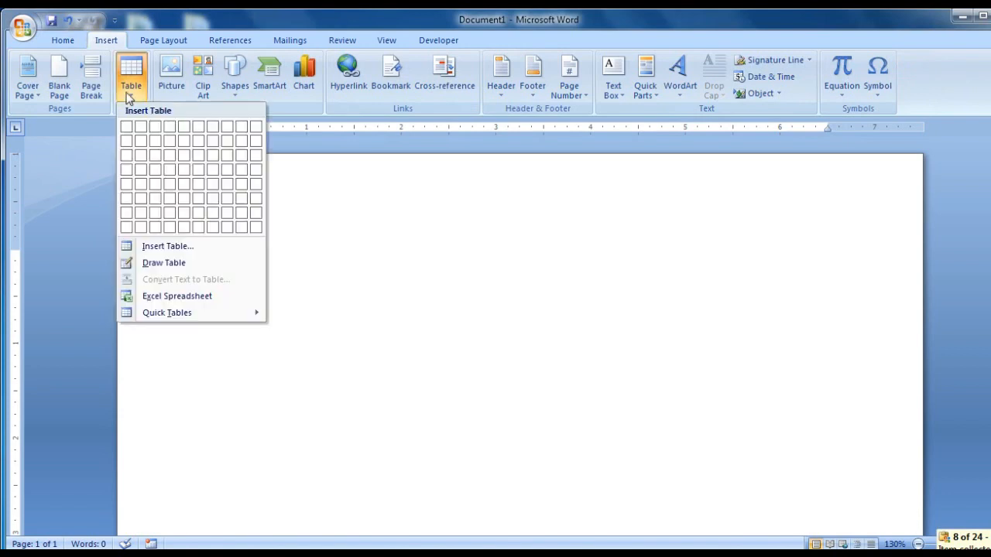
left_click(152, 265)
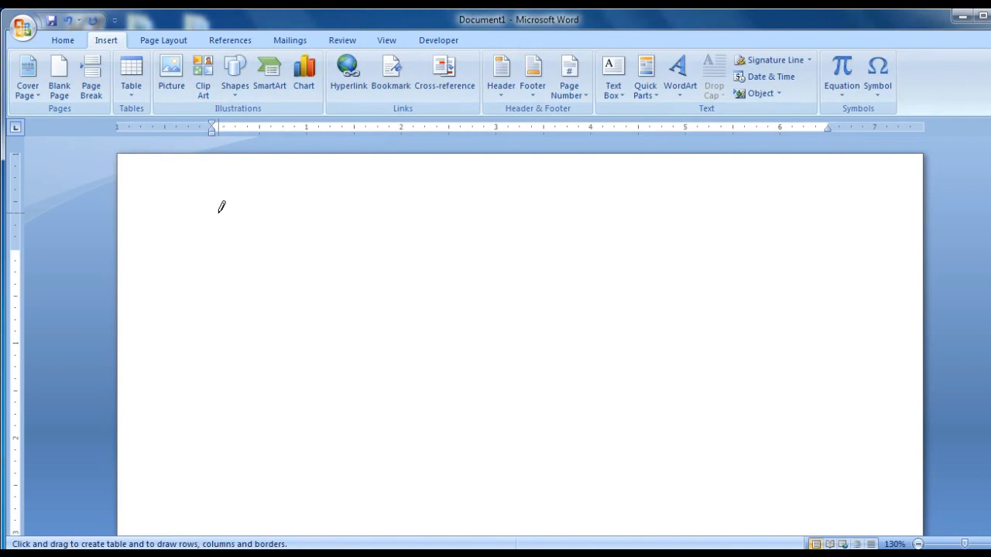
mouse_move(205, 205)
left_mouse_down()
mouse_move(488, 352)
mouse_move(796, 404)
mouse_move(863, 447)
left_mouse_up()
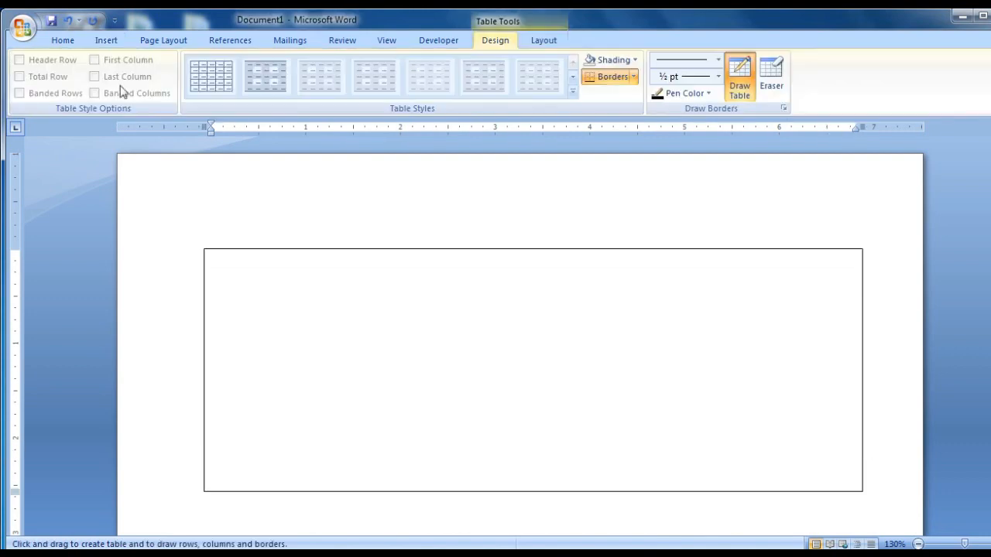
left_click_drag(205, 277, 878, 276)
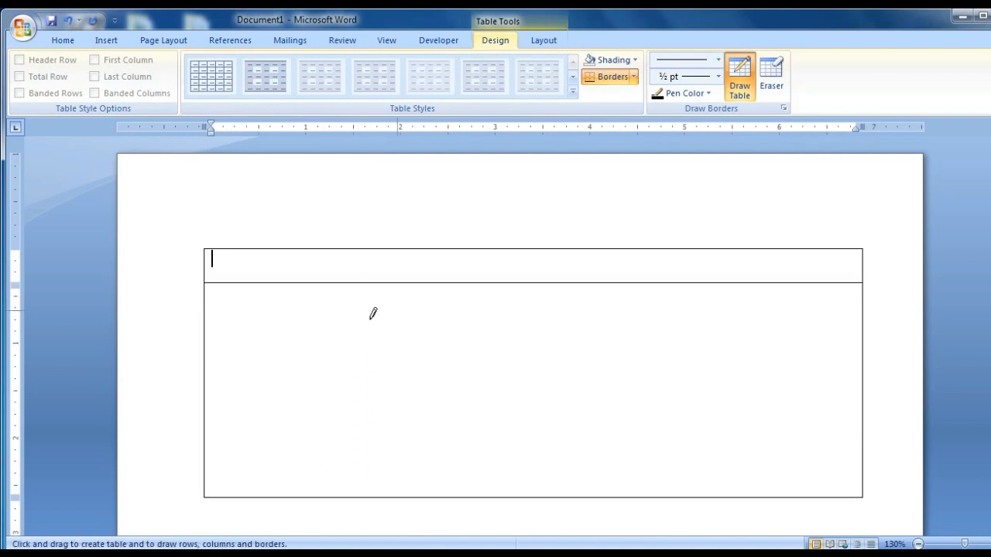
left_click_drag(206, 352, 288, 355)
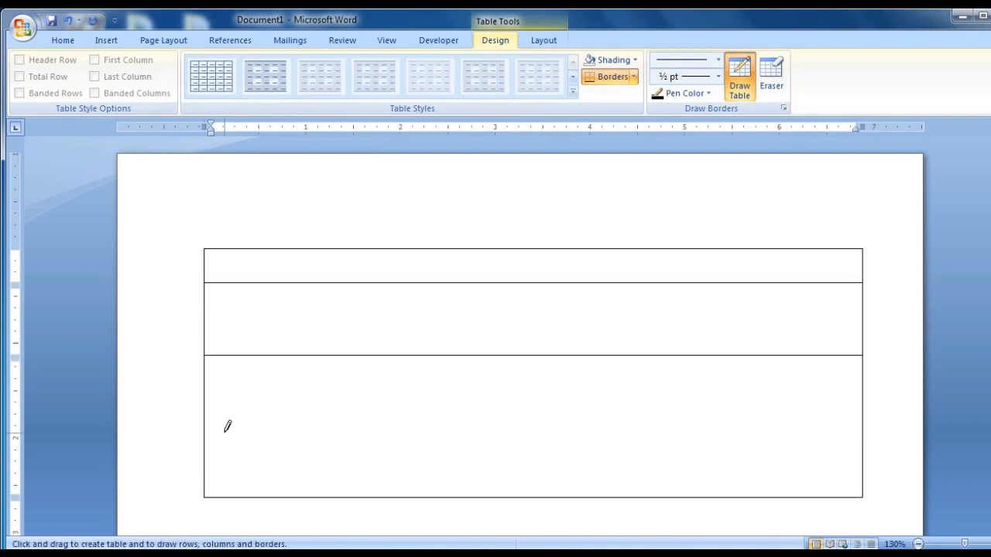
left_click_drag(207, 420, 535, 419)
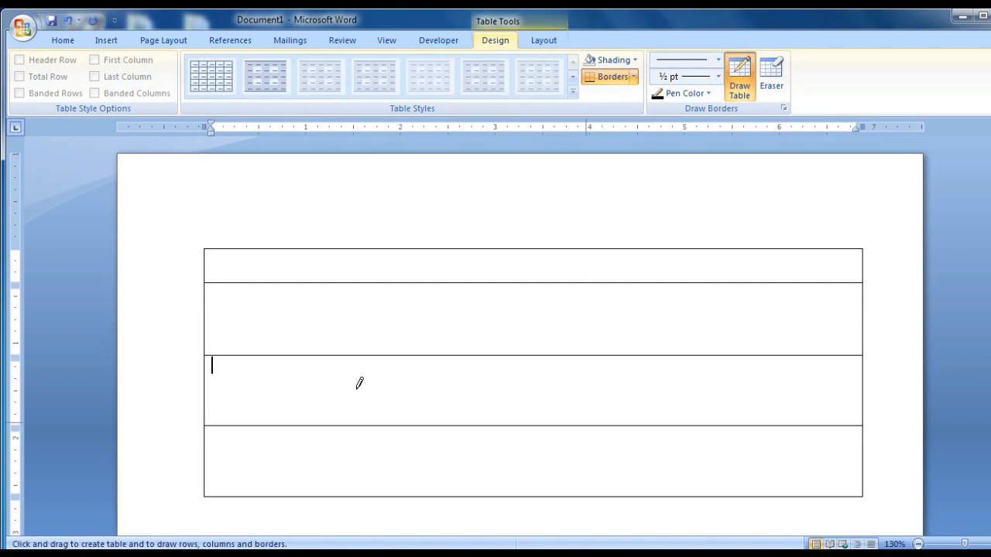
Draw four full-height column lines in the table, plus one splitting only the upper three rows of the fourth column
left_click_drag(251, 243, 256, 486)
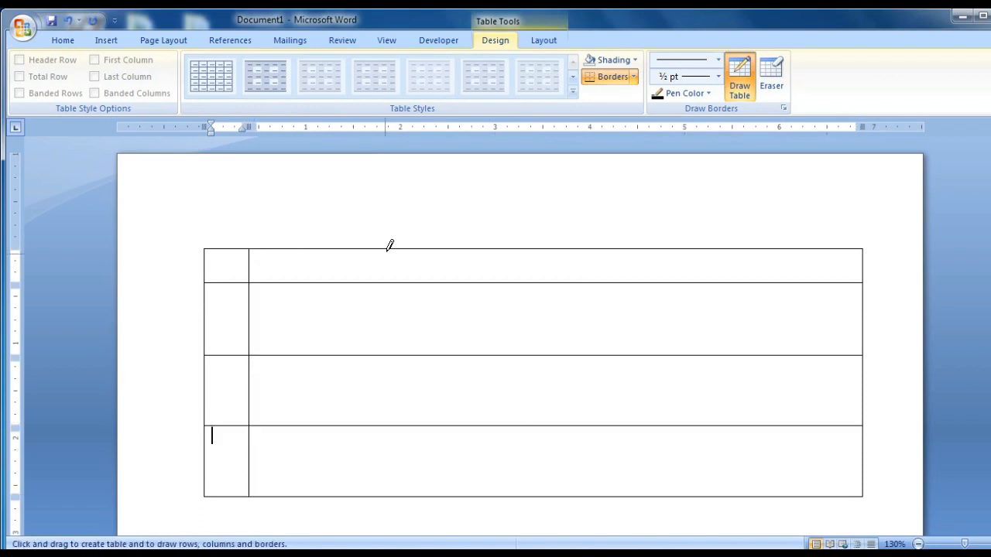
left_click_drag(390, 243, 381, 490)
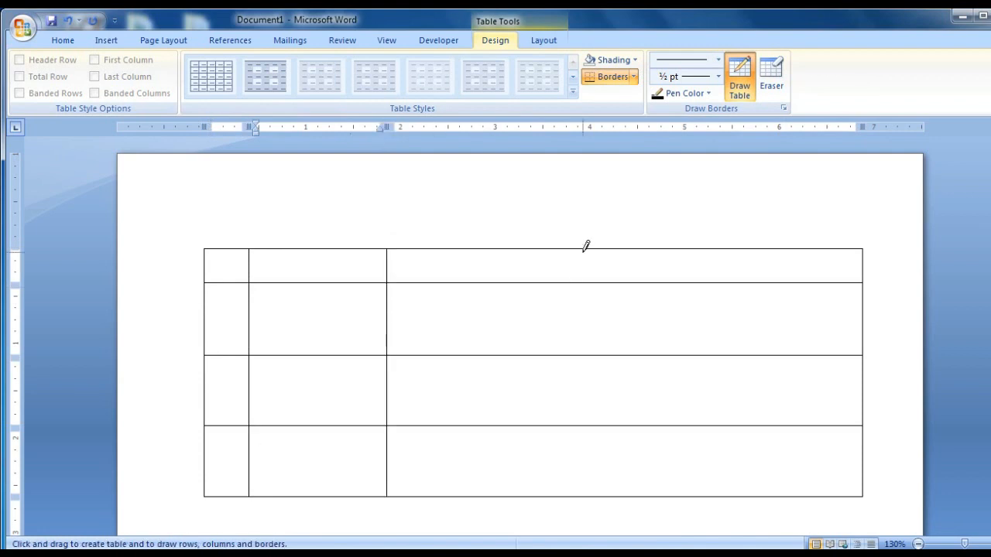
left_click_drag(591, 243, 586, 489)
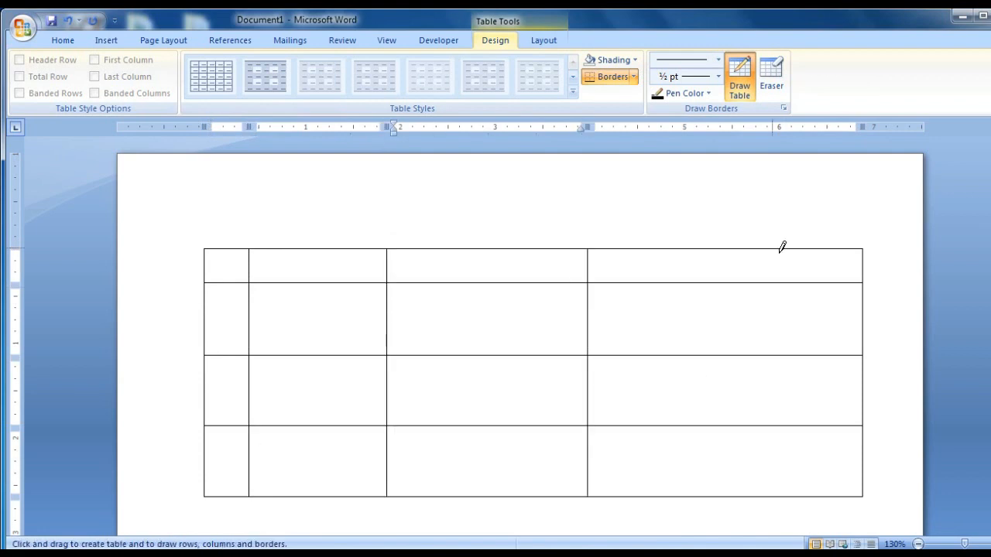
left_click_drag(812, 249, 809, 487)
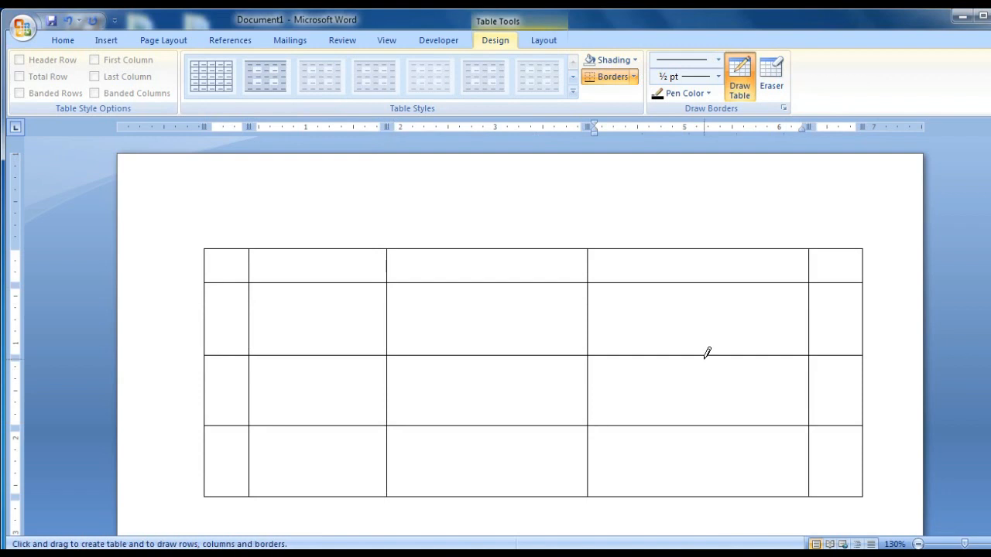
left_click_drag(686, 241, 689, 377)
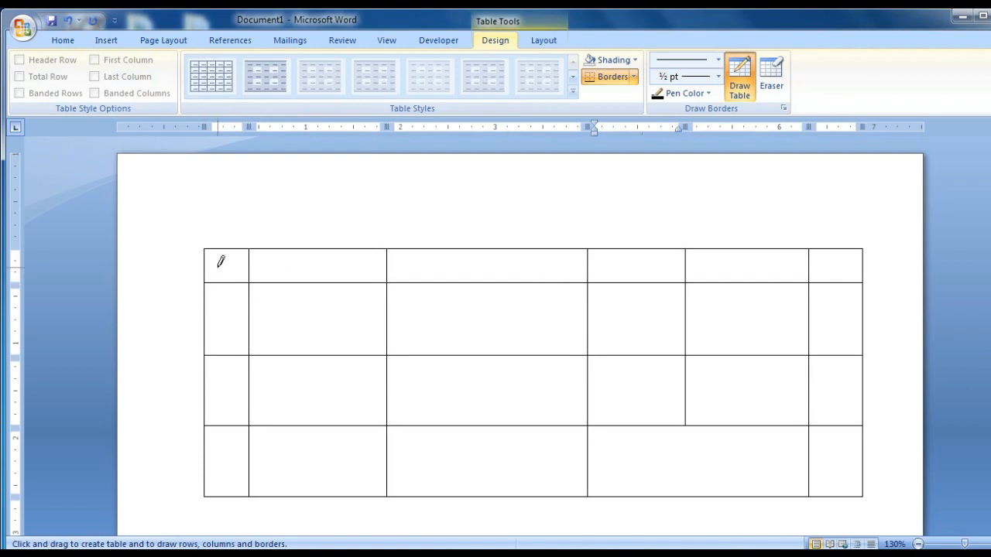
Stop drawing borders and cut the whole drawn table from the document
left_click(106, 40)
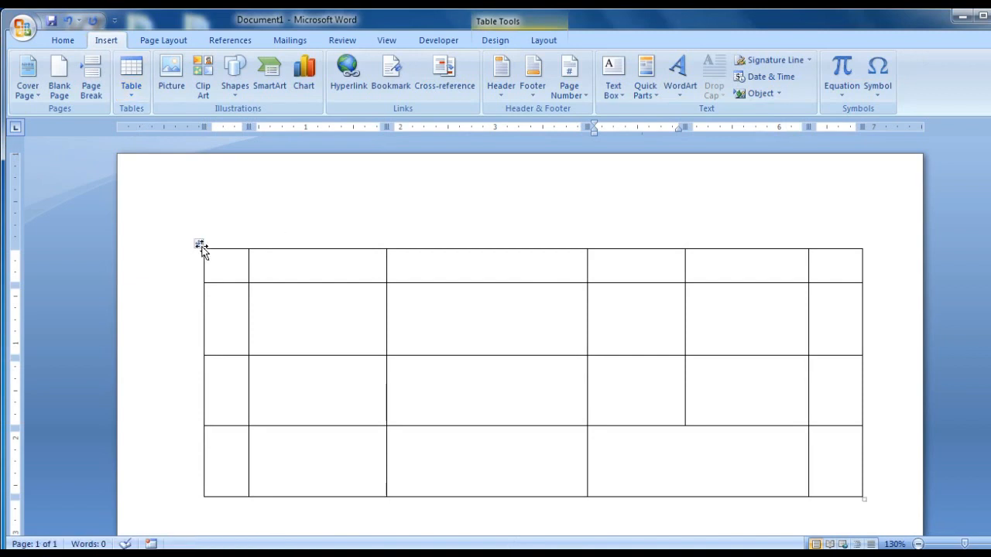
left_click(200, 245)
key("ctrl+x")
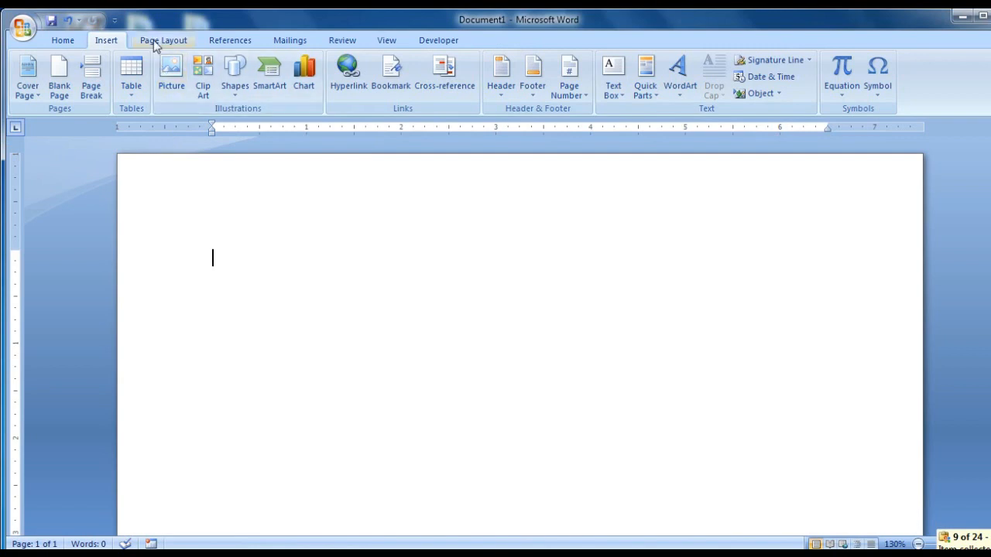
Insert an embedded Excel spreadsheet into the empty document as a table
left_click(131, 97)
left_click(168, 298)
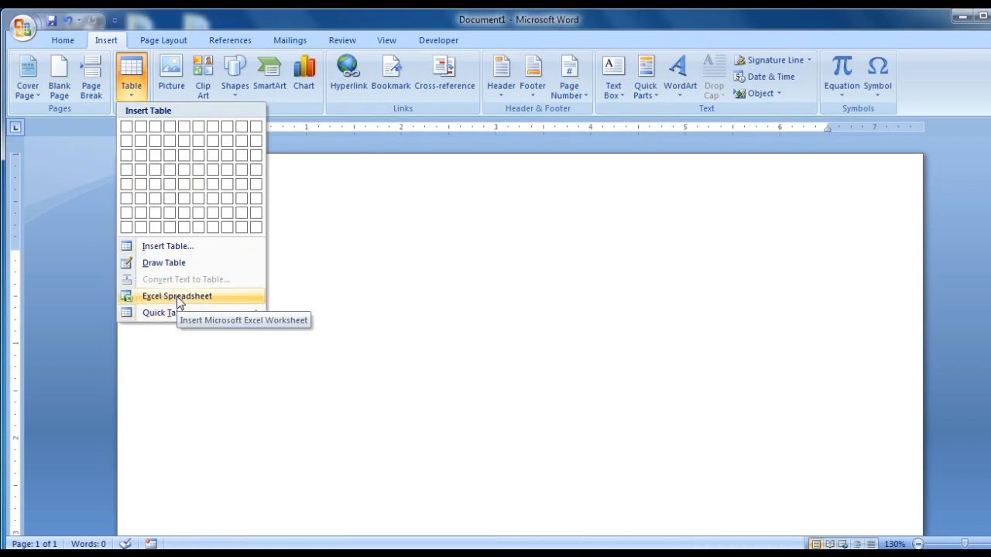
left_click(177, 299)
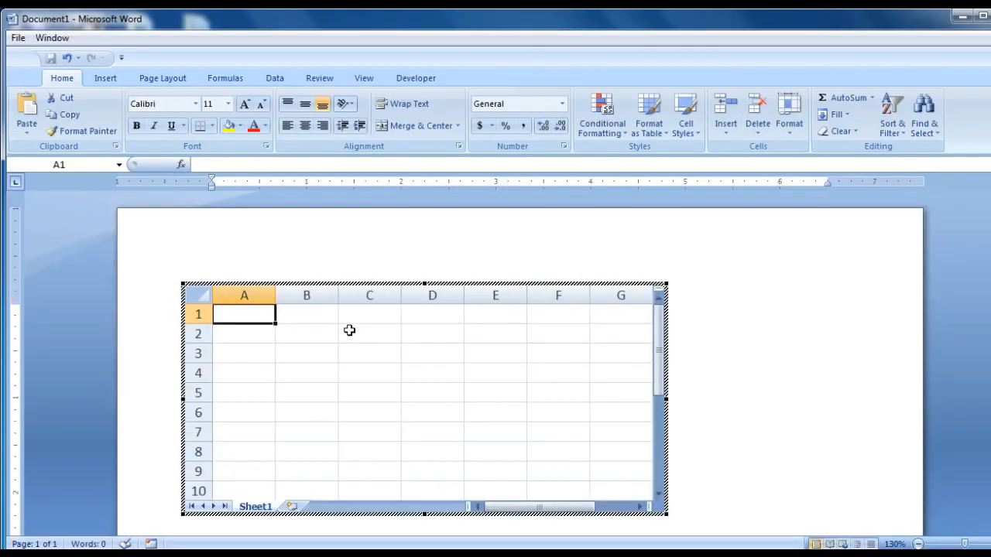
Enter 20, 30 and 40 in cells C2 to C4 of the embedded worksheet
left_click(381, 335)
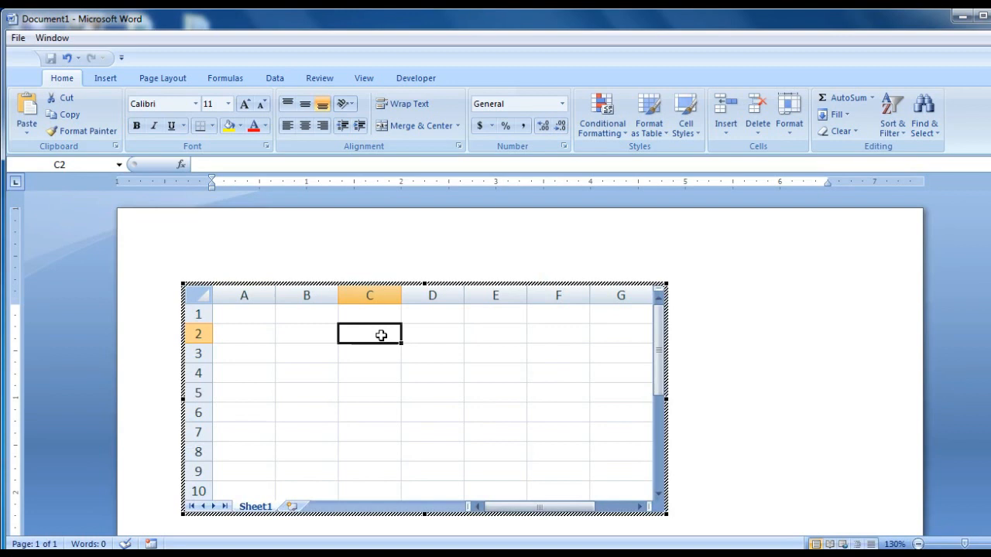
type("20")
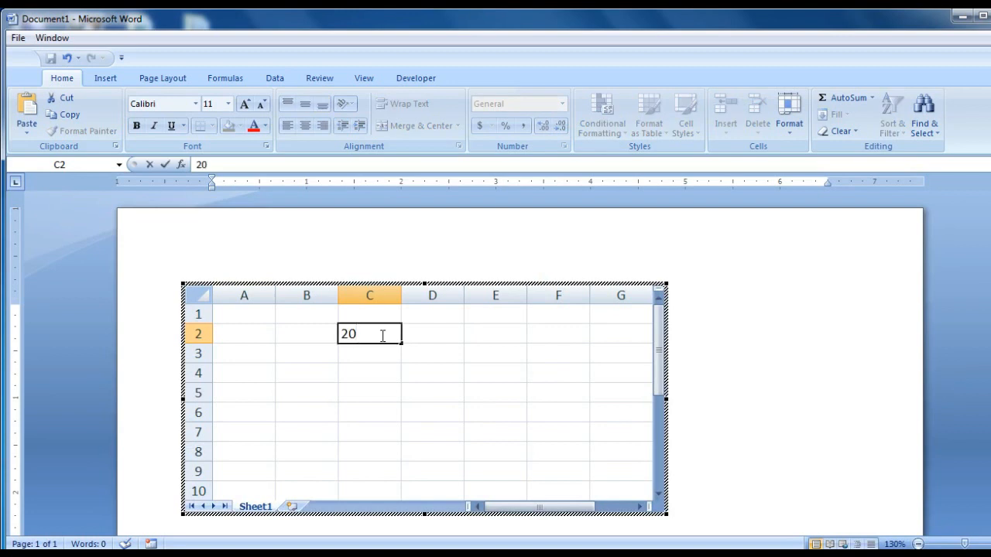
key("Return")
type("30")
key("Return")
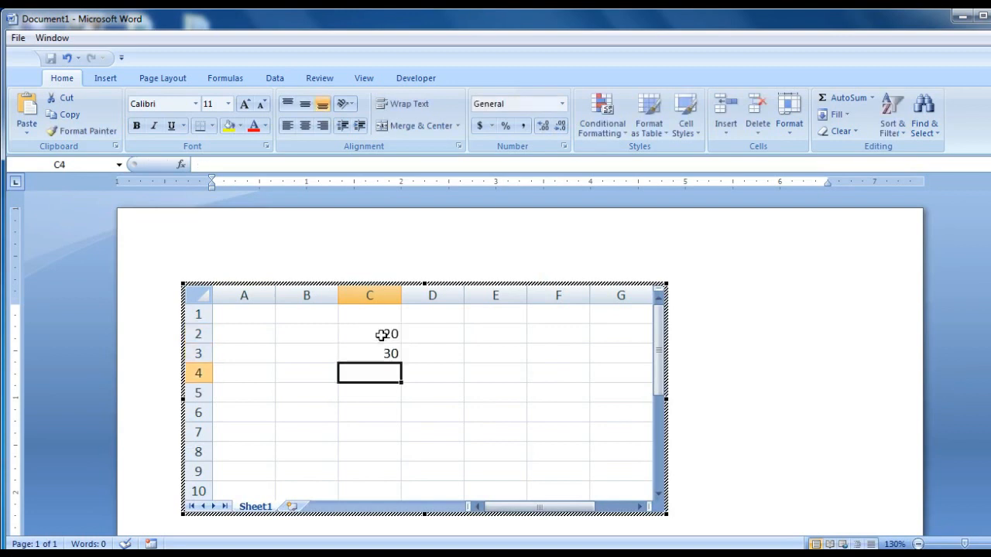
type("40")
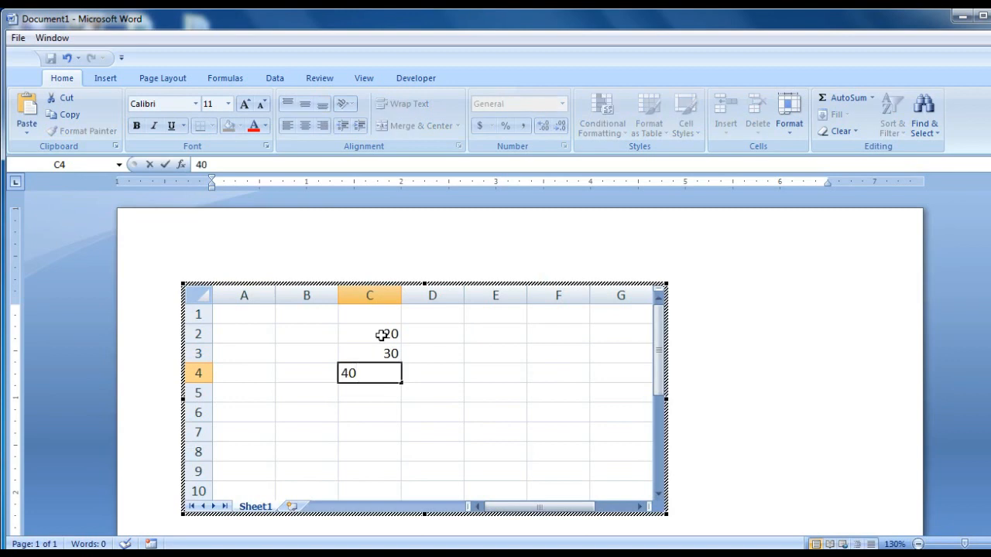
key("Return")
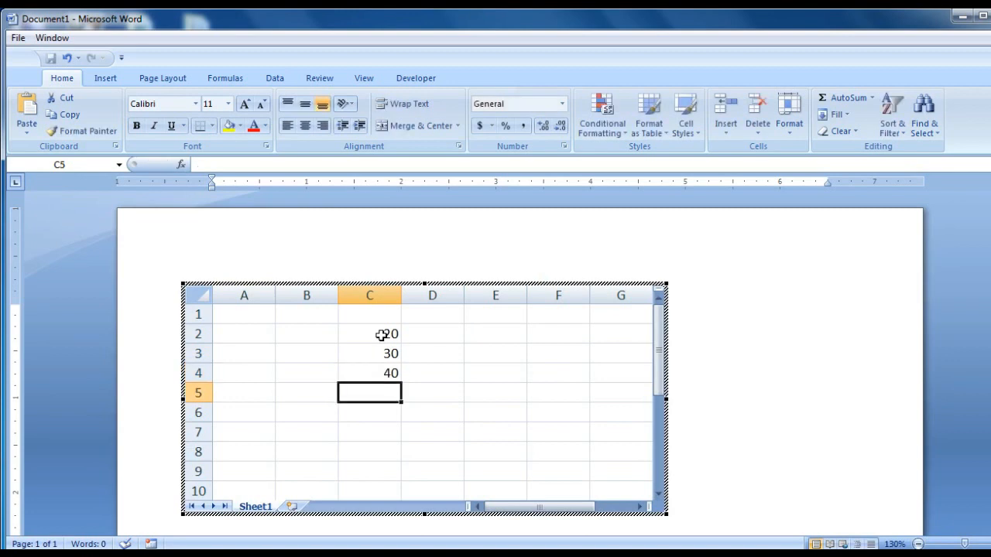
Fill cells C2:C5 with yellow and set their font color to dark red
left_click_drag(363, 332, 369, 393)
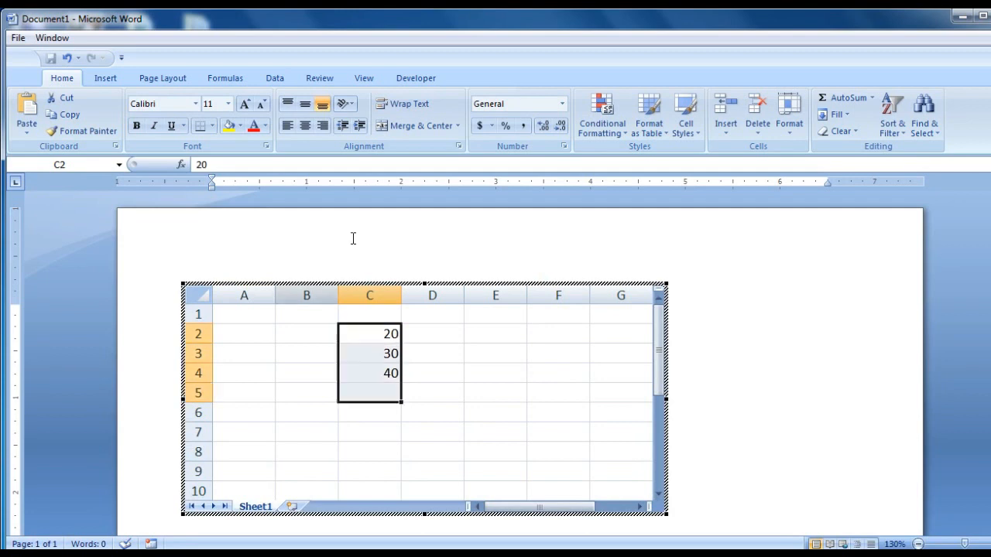
left_click(229, 125)
left_click(265, 126)
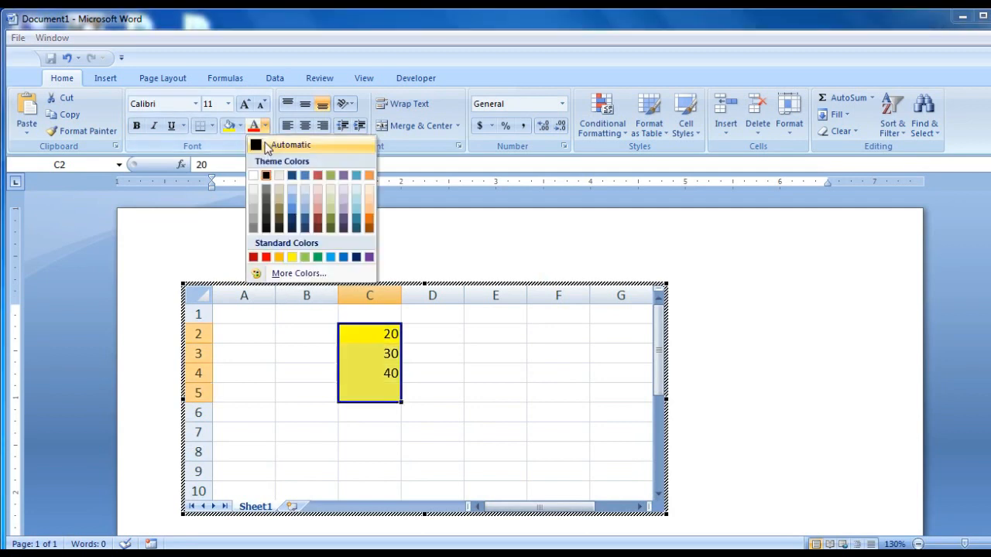
left_click(255, 257)
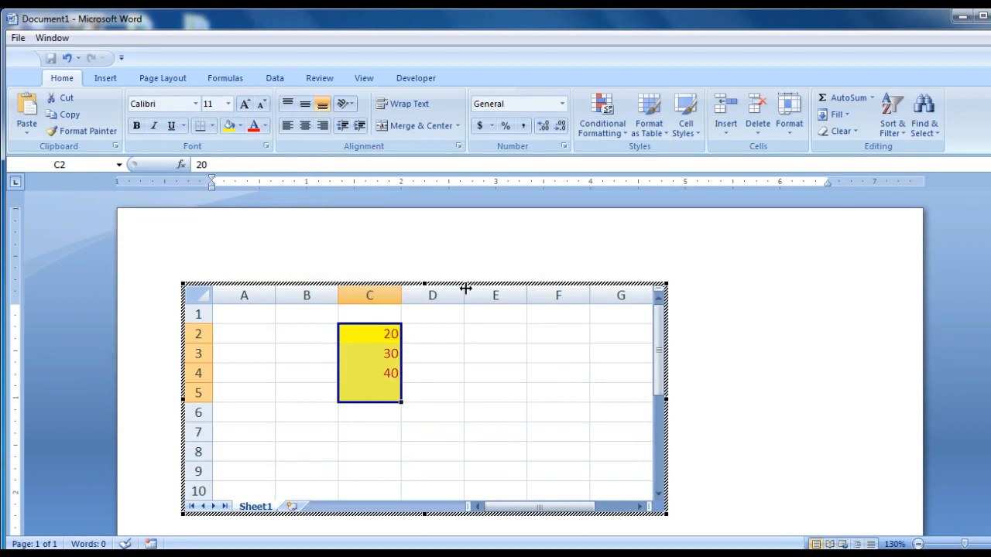
Examine which Excel insert, page layout, formula, data, review, view and developer commands are available for the embedded worksheet
left_click(104, 78)
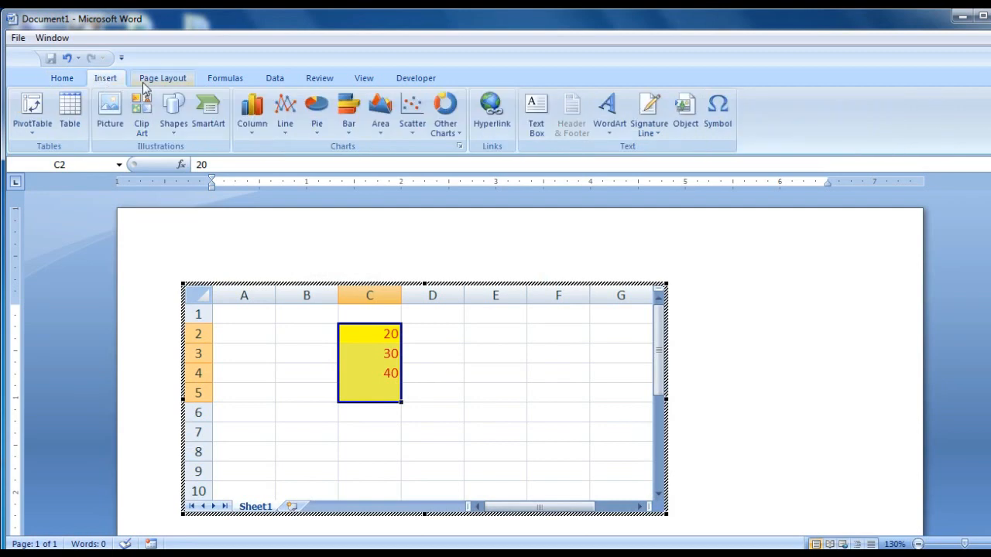
left_click(144, 81)
left_click(217, 78)
left_click(278, 80)
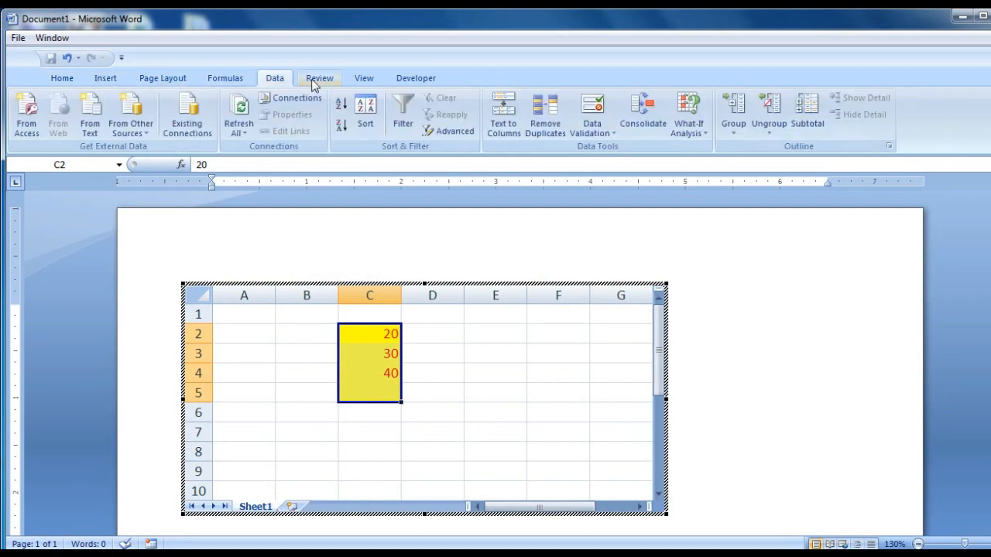
left_click(317, 79)
left_click(367, 79)
left_click(413, 81)
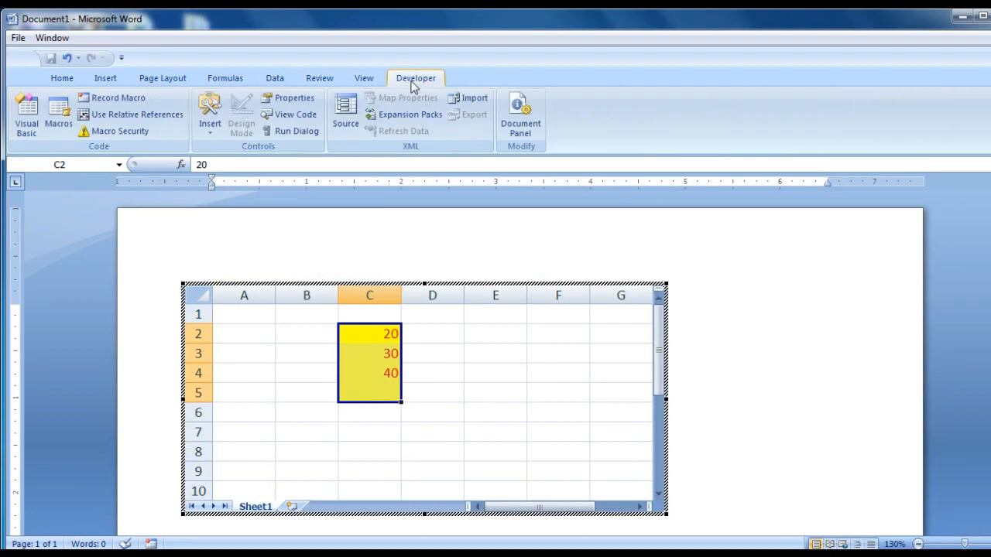
scroll(281, 83, "up", 2)
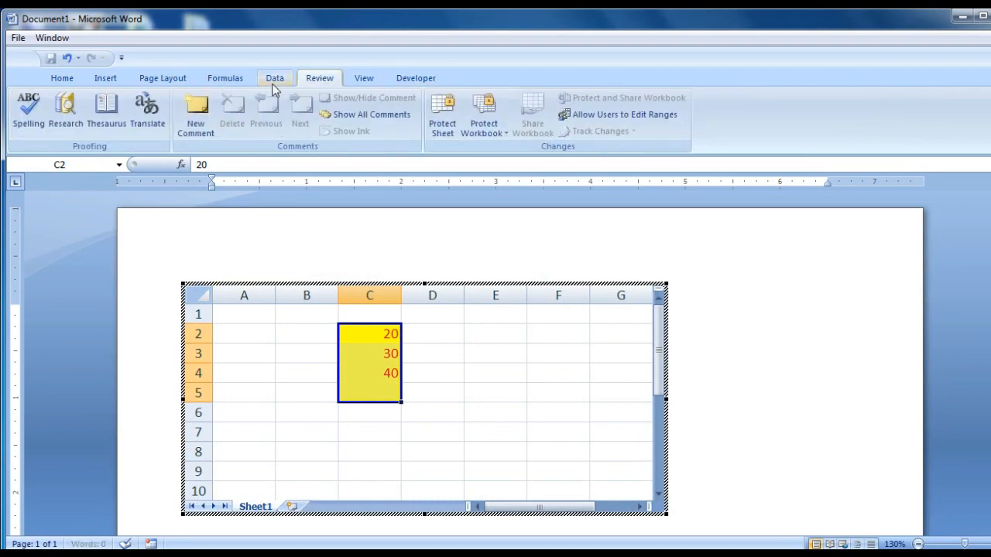
left_click(223, 81)
left_click(159, 80)
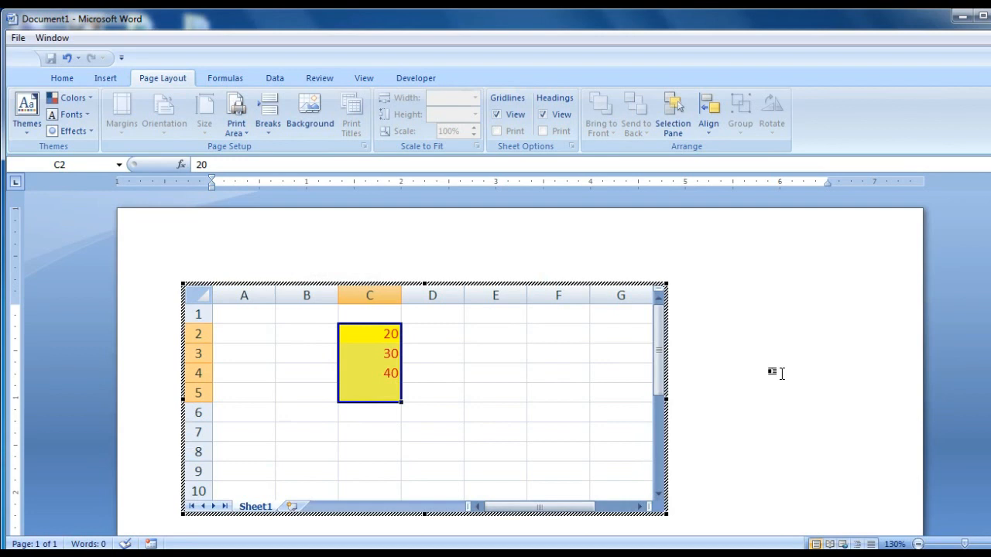
Leave worksheet editing, select the embedded spreadsheet object and cut it from the document
left_click(784, 362)
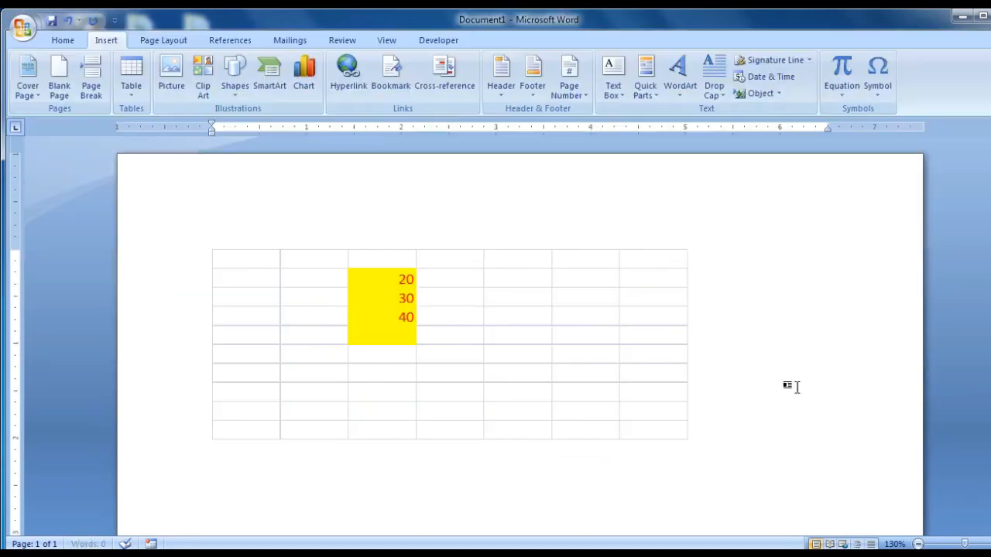
scroll(295, 286, "down", 2)
scroll(316, 303, "up", 3)
left_click(211, 266)
left_click(224, 256)
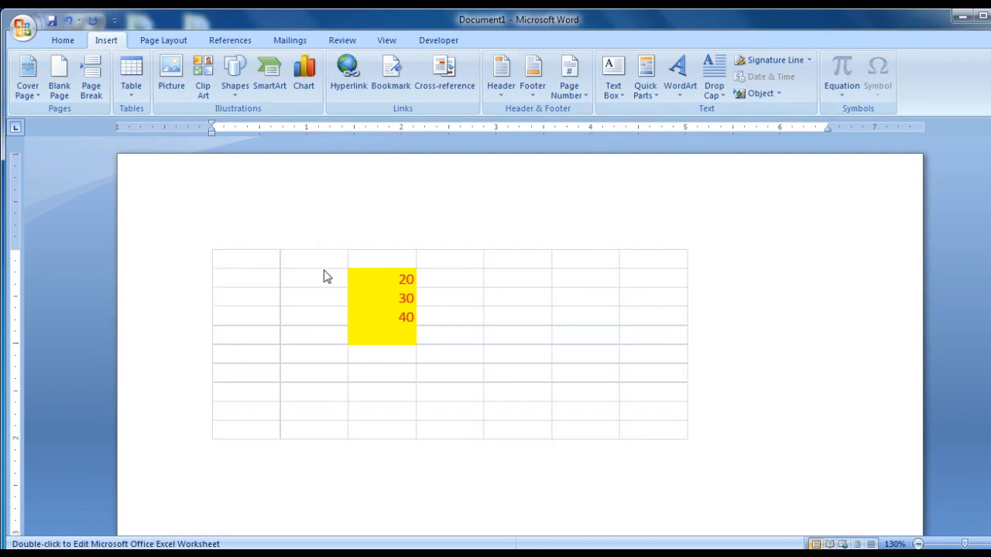
key("ctrl+x")
Browse the built-in quick tables and insert the Calendar 2 design into the empty document
left_click(132, 91)
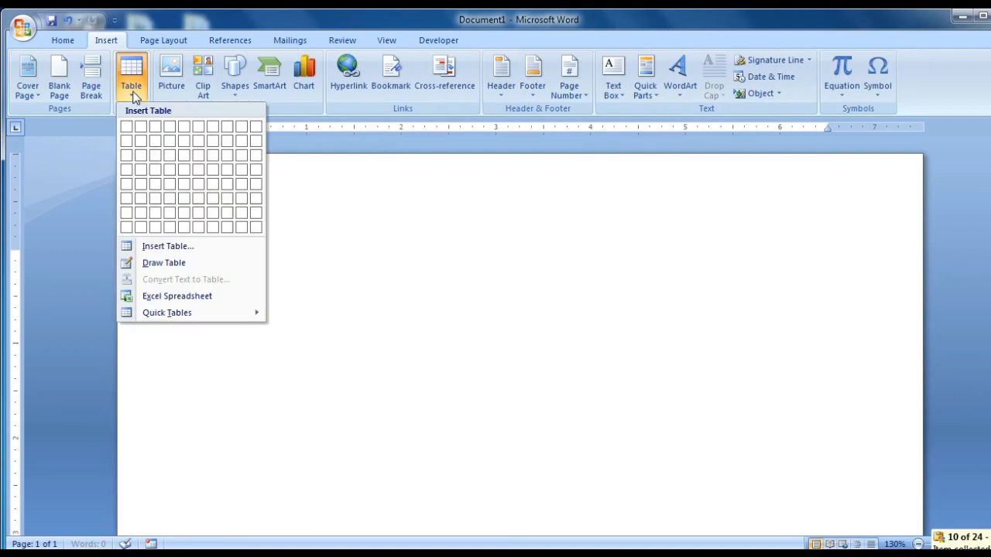
mouse_move(139, 313)
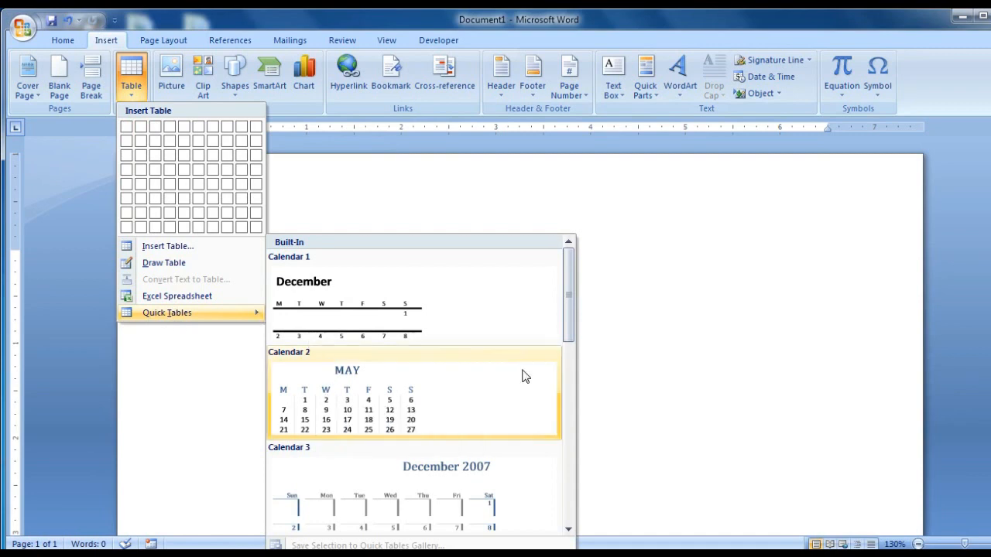
scroll(570, 310, "down", 3)
left_click_drag(578, 437, 568, 296)
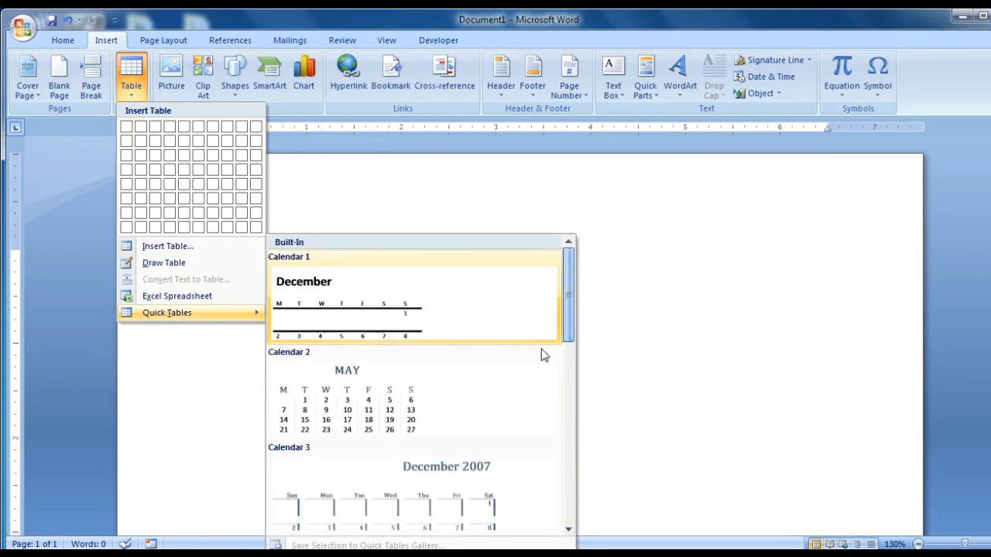
left_click(368, 396)
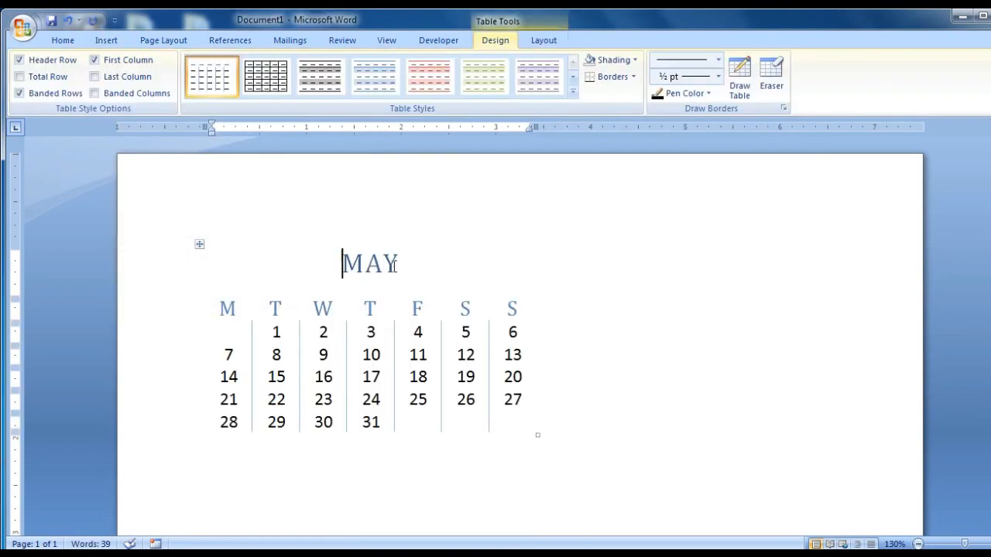
Replace the month title of the calendar table with OCT
left_click(395, 265)
key("BackSpace")
key("BackSpace")
key("BackSpace")
type("OCT")
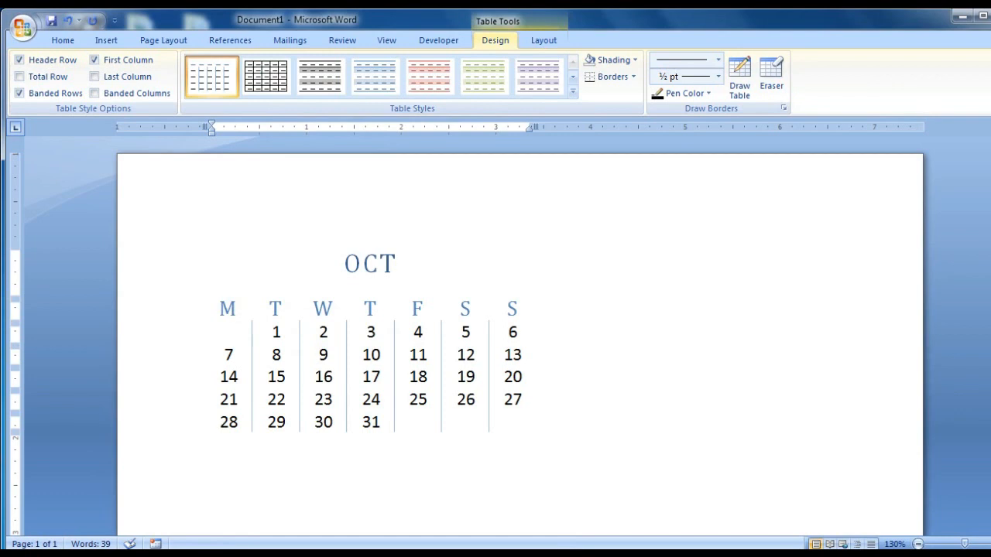
left_click(327, 332)
left_click(282, 355)
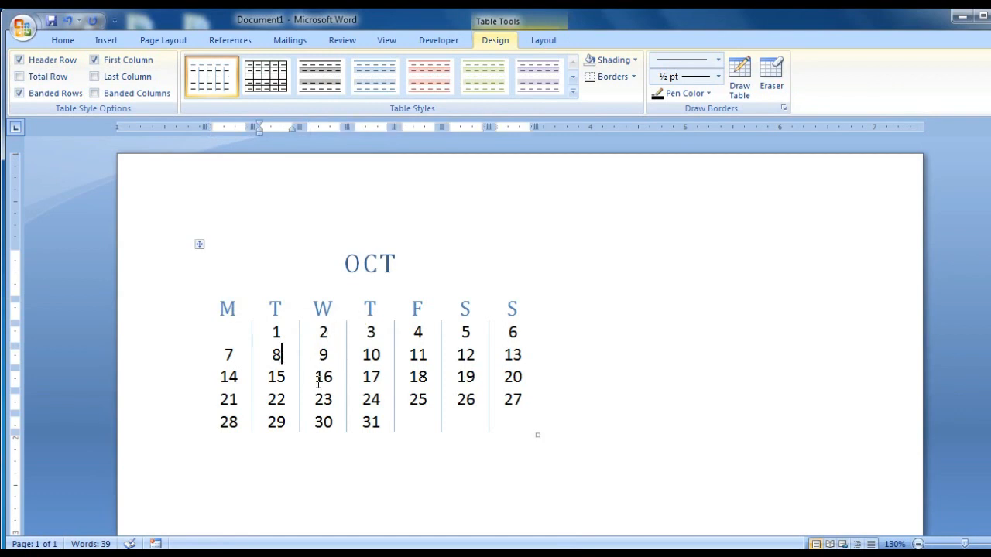
left_click(237, 376)
left_click(285, 376)
left_click(338, 376)
left_click(380, 377)
left_click(416, 376)
left_click(465, 376)
left_click(473, 400)
Select the calendar's weekday row, try several built-in table styles and apply the orange style with light banded rows
left_click_drag(257, 314, 535, 301)
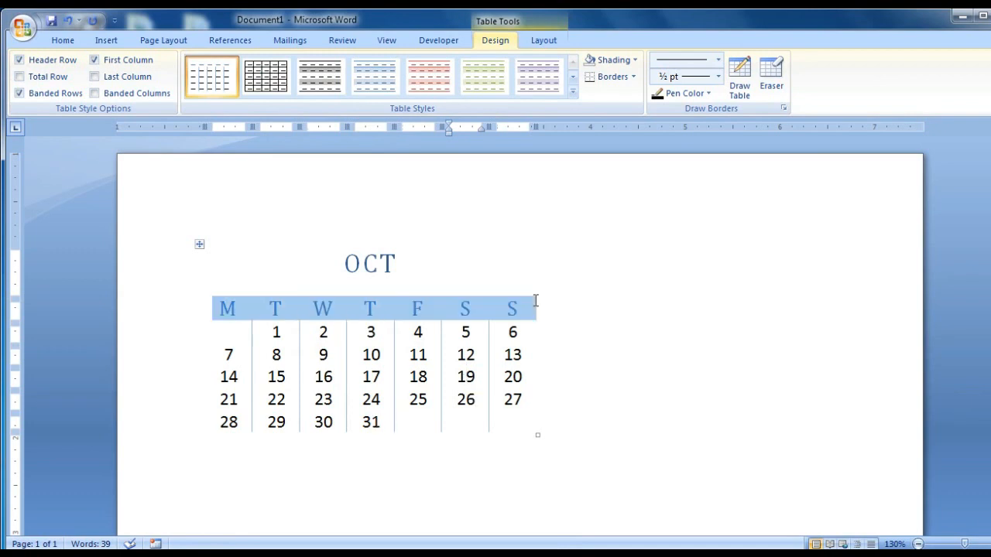
left_click(379, 88)
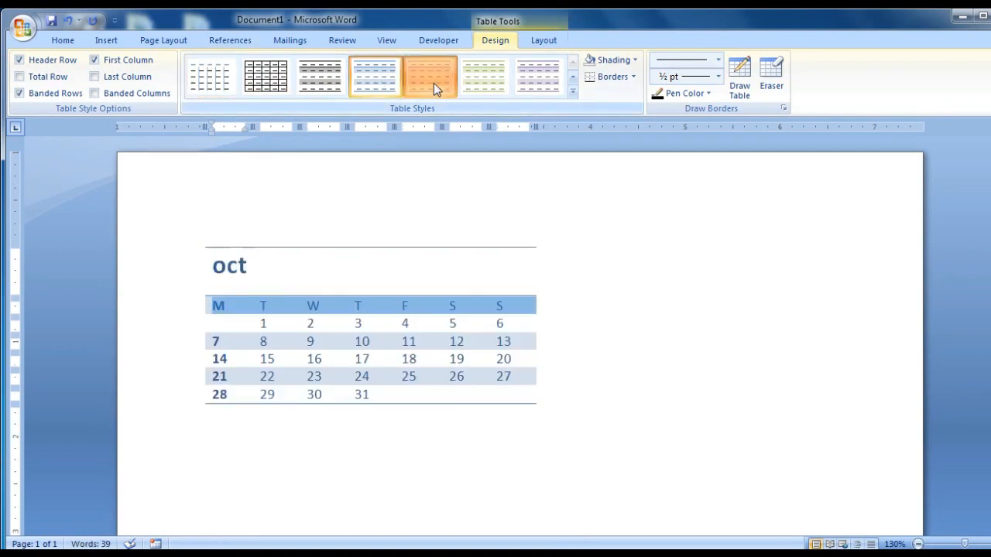
left_click(572, 90)
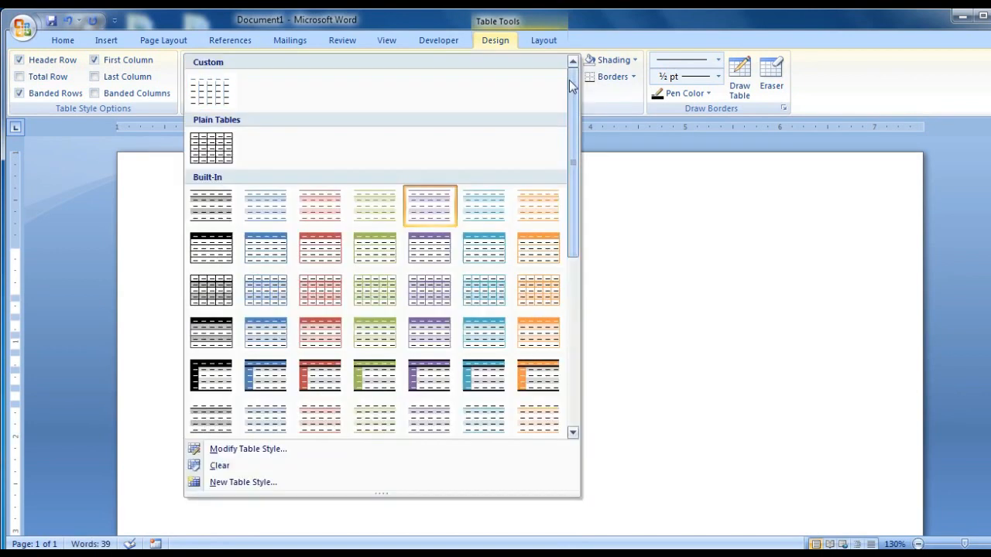
left_click(210, 248)
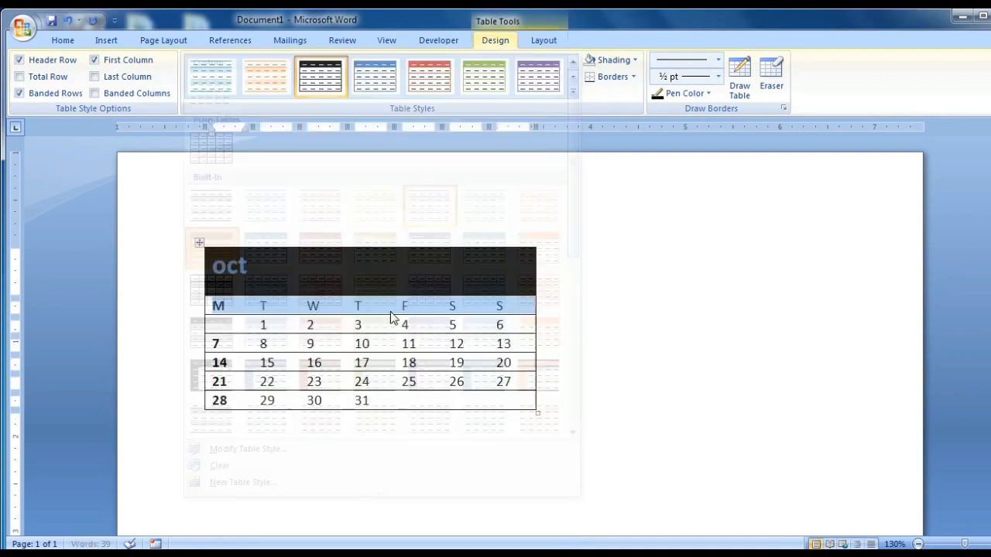
left_click(485, 77)
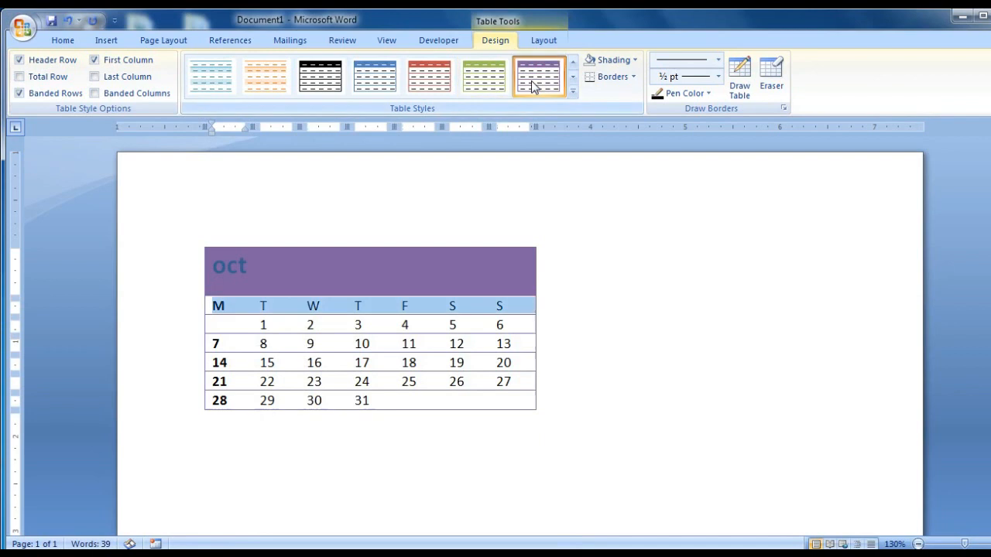
left_click(260, 76)
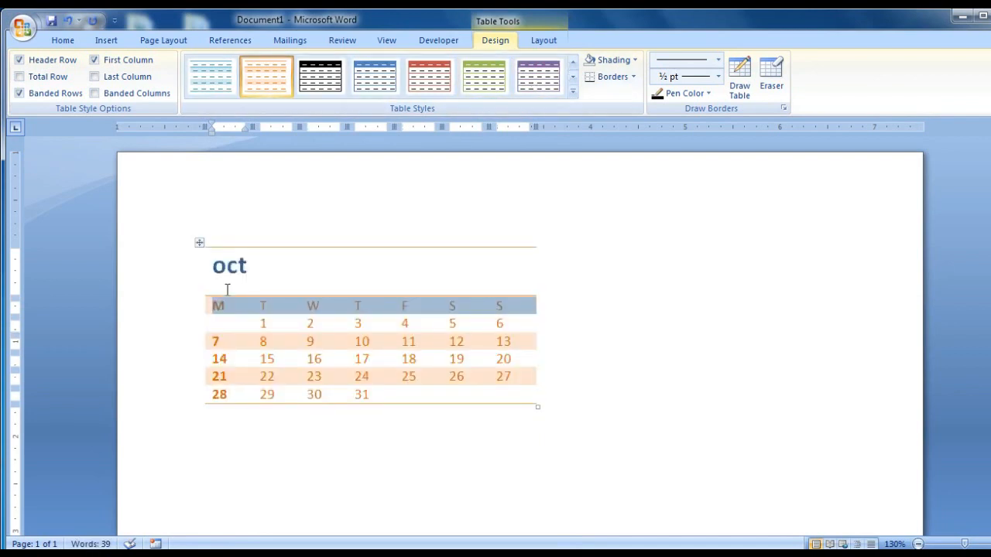
Highlight the calendar's weekday letters in yellow and try choosing red as the font color
left_click(65, 40)
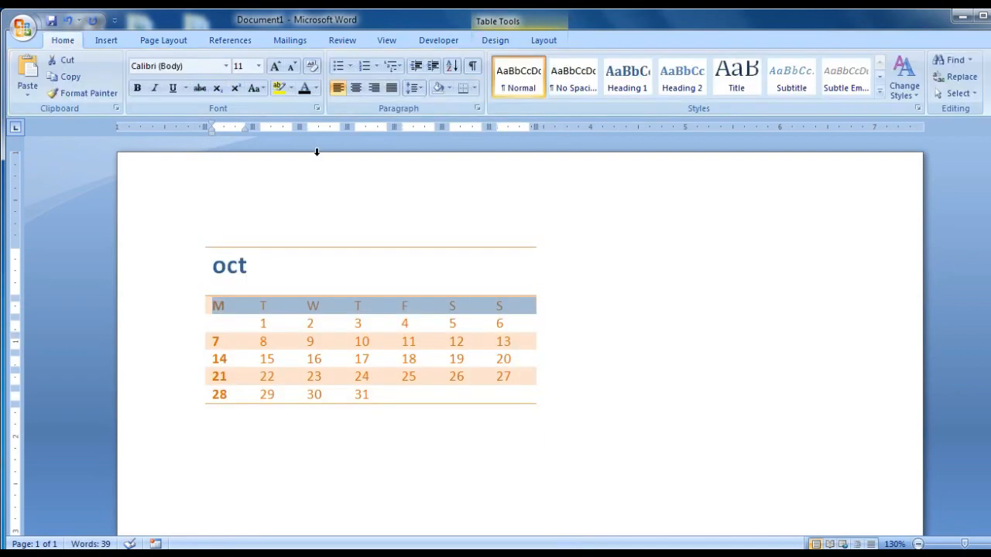
left_click(282, 88)
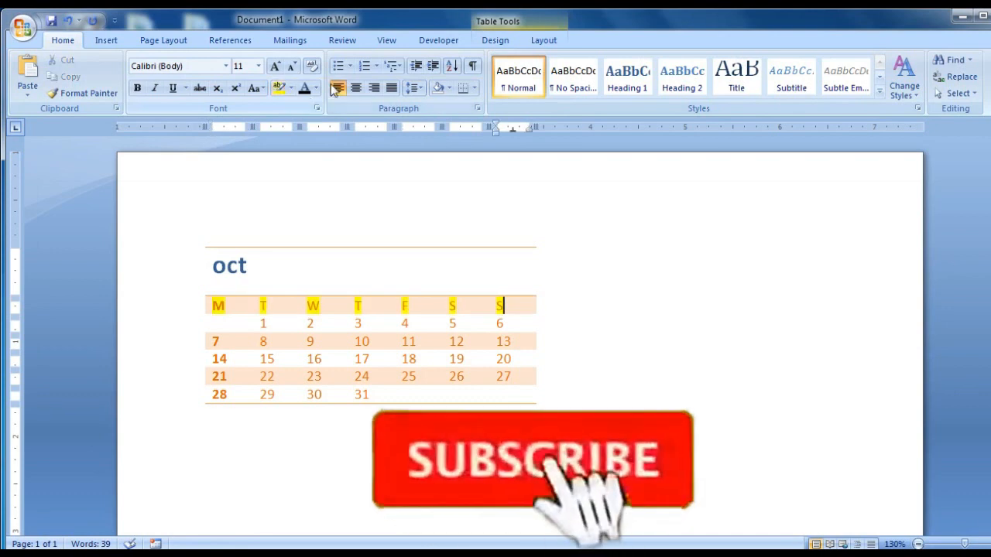
left_click(318, 89)
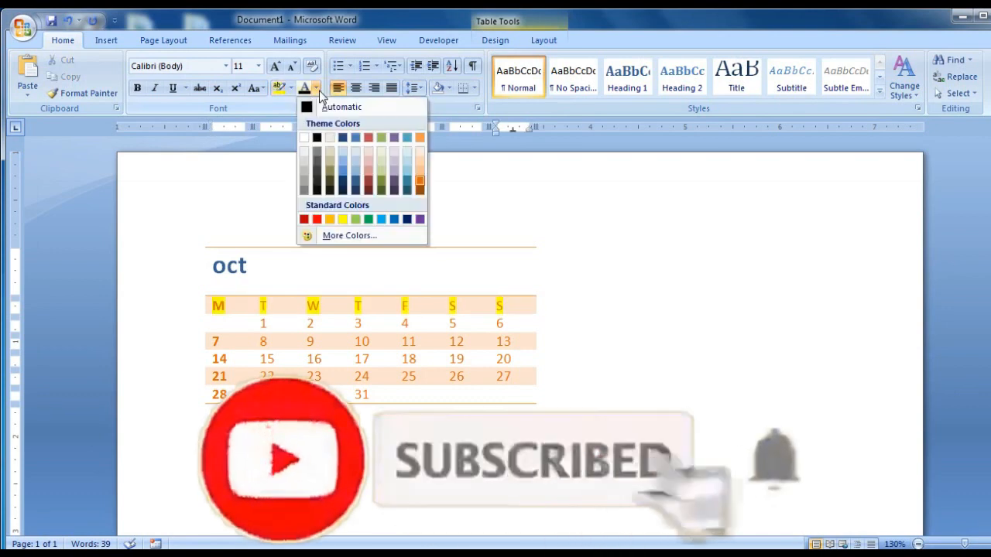
left_click(319, 221)
left_click(367, 343)
left_click(94, 43)
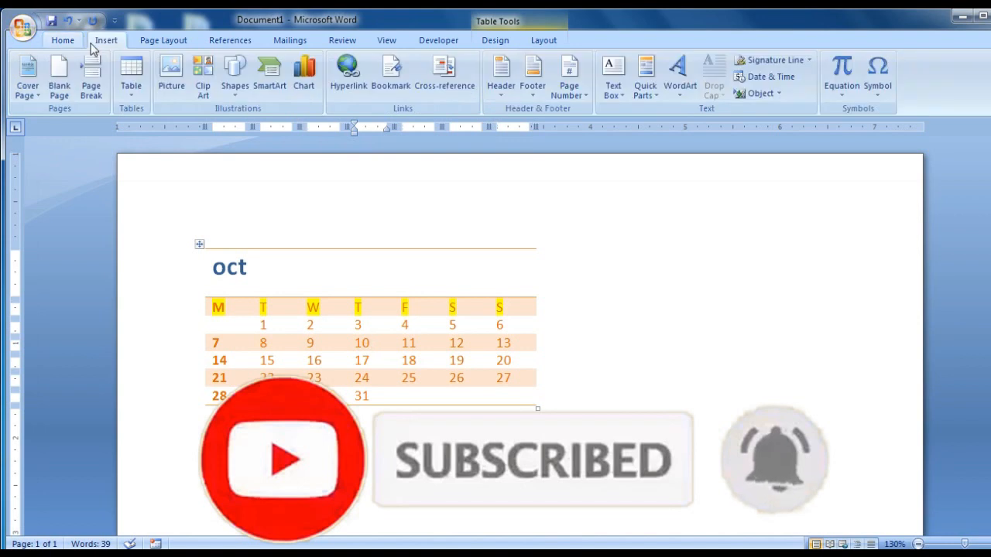